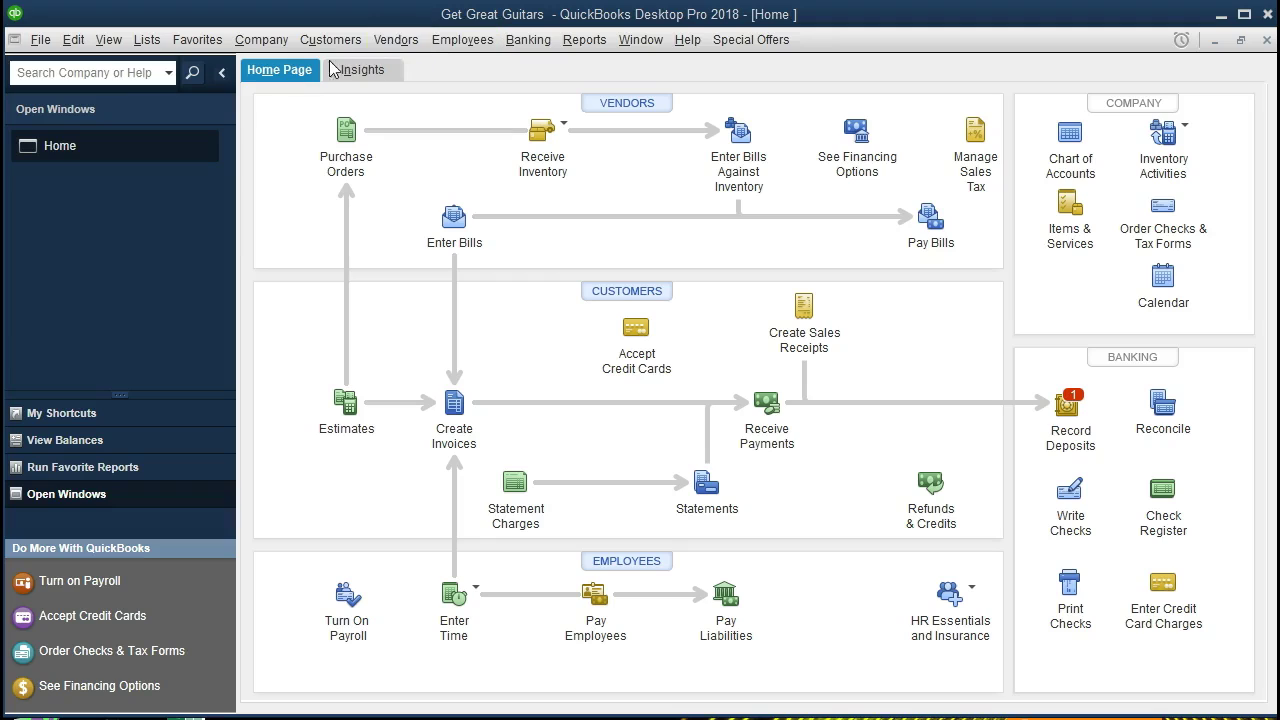
Look through the File, View and Company menus, then go to the company home page.
{"action": "left_click", "coordinate": [41, 42]}
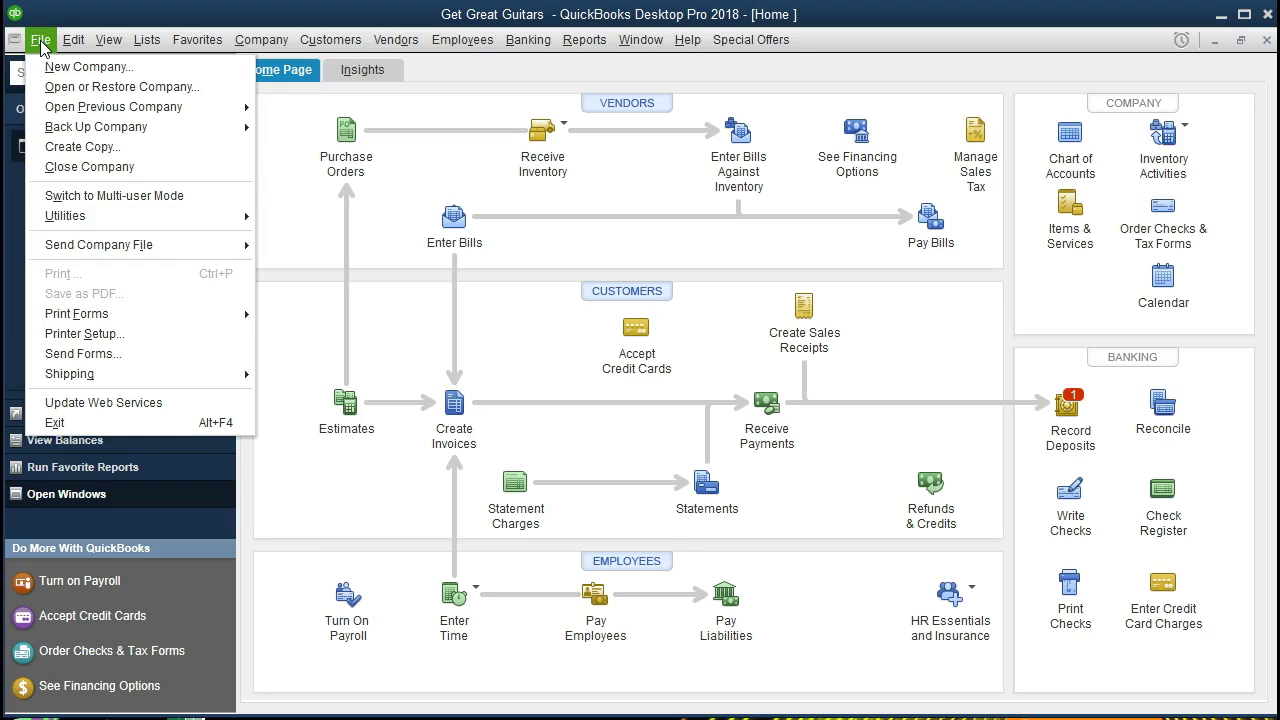
{"action": "left_click", "coordinate": [41, 42]}
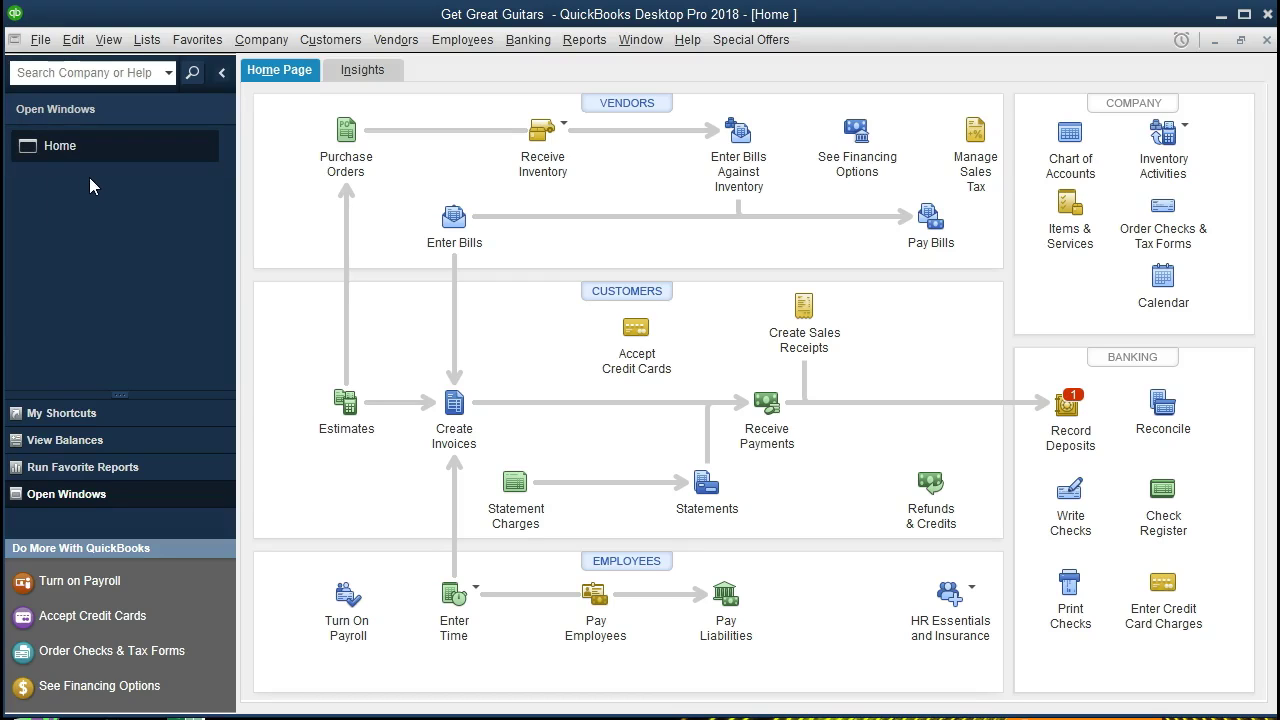
{"action": "left_click", "coordinate": [109, 42]}
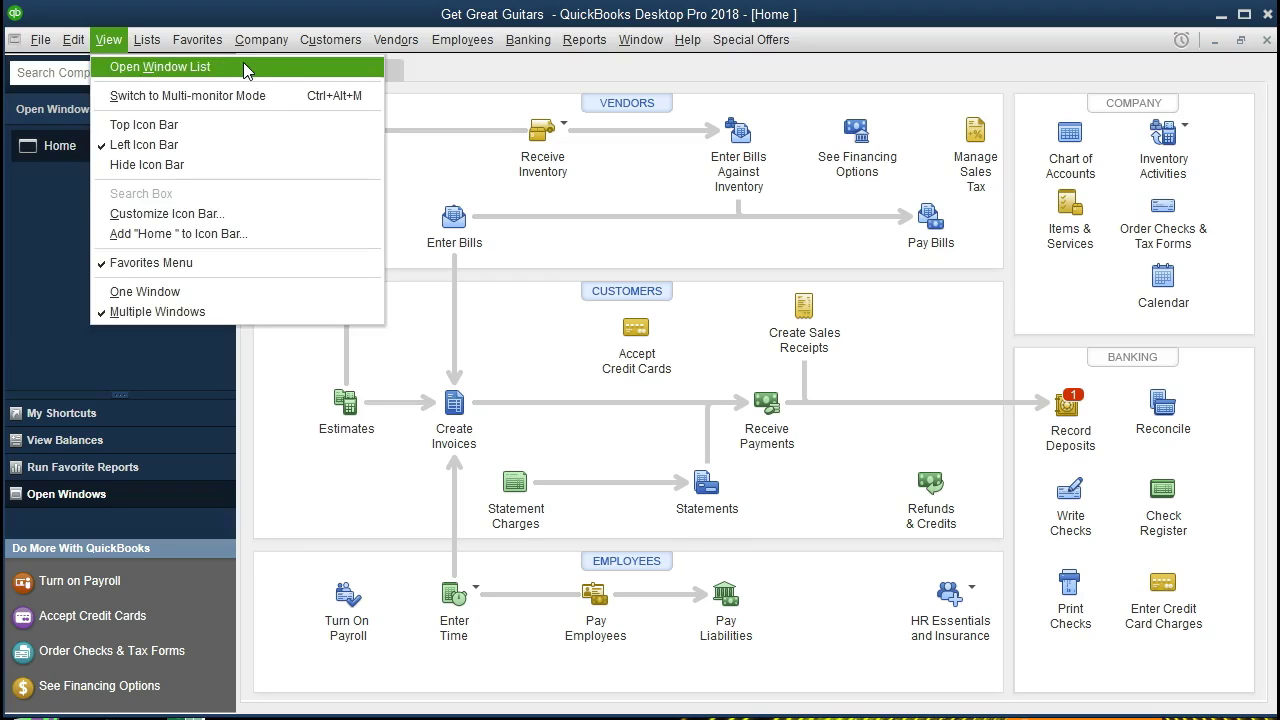
{"action": "left_click", "coordinate": [39, 233]}
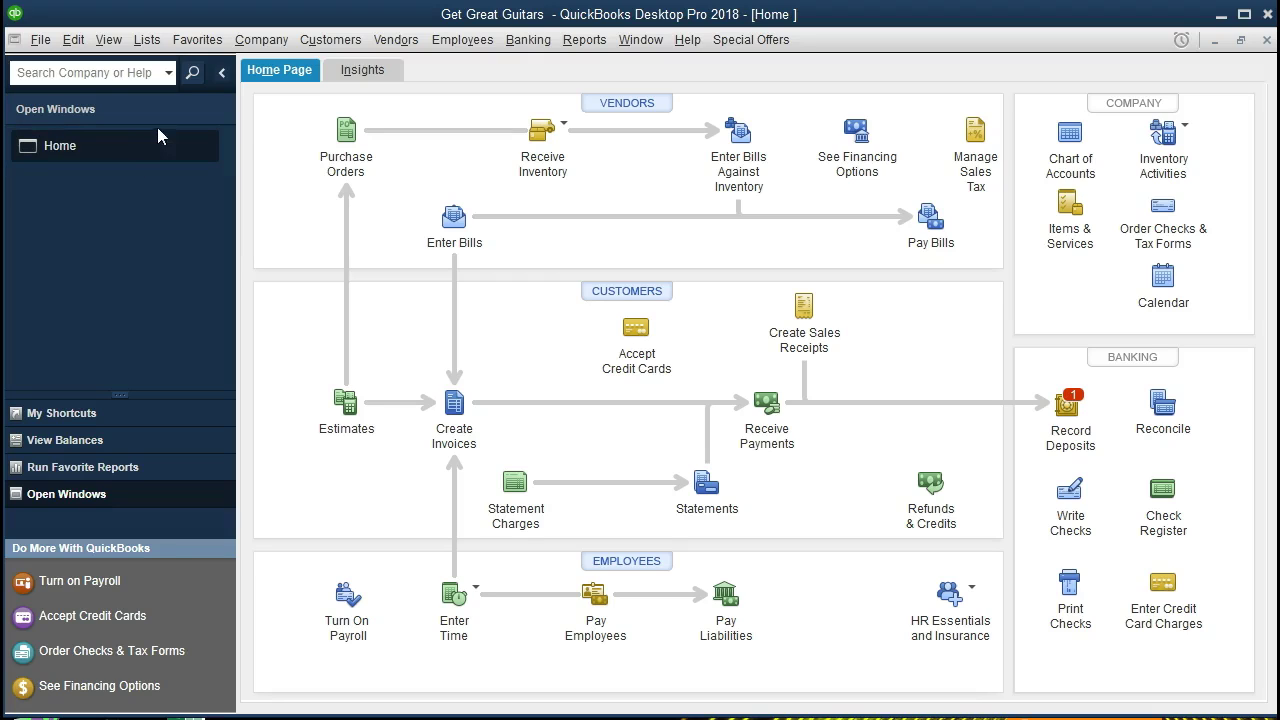
{"action": "left_click", "coordinate": [246, 46]}
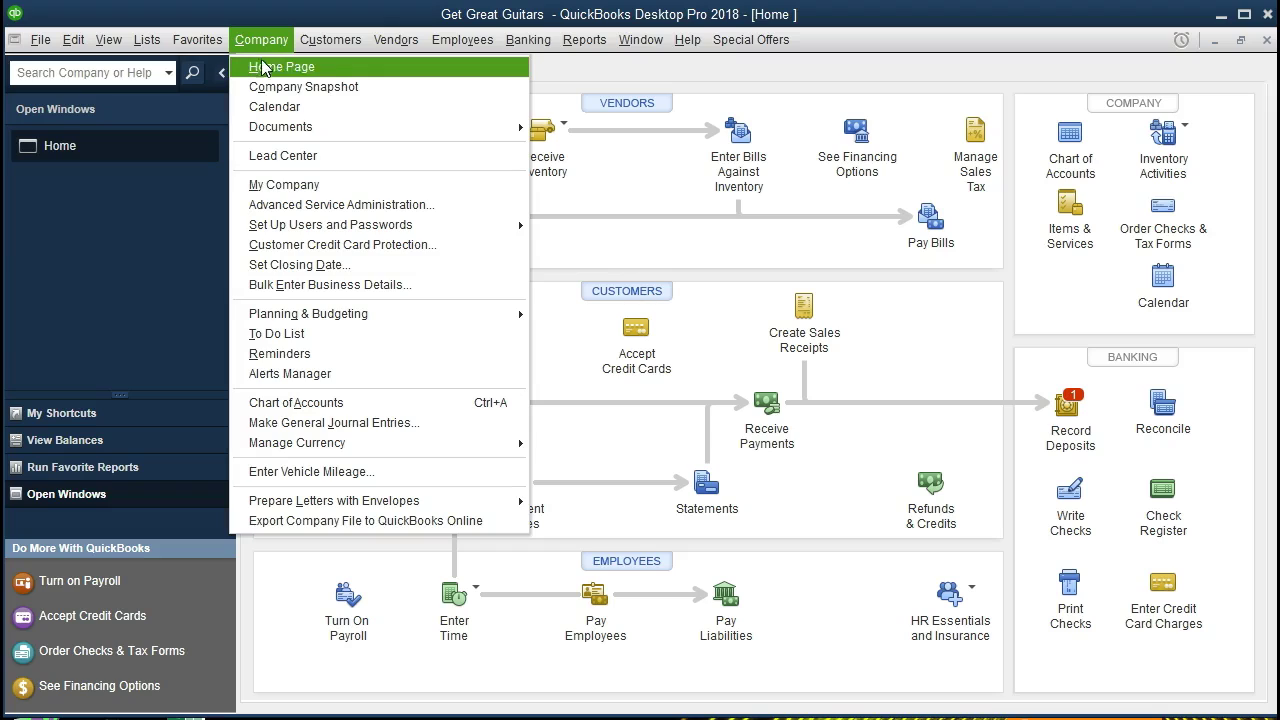
{"action": "left_click", "coordinate": [327, 67]}
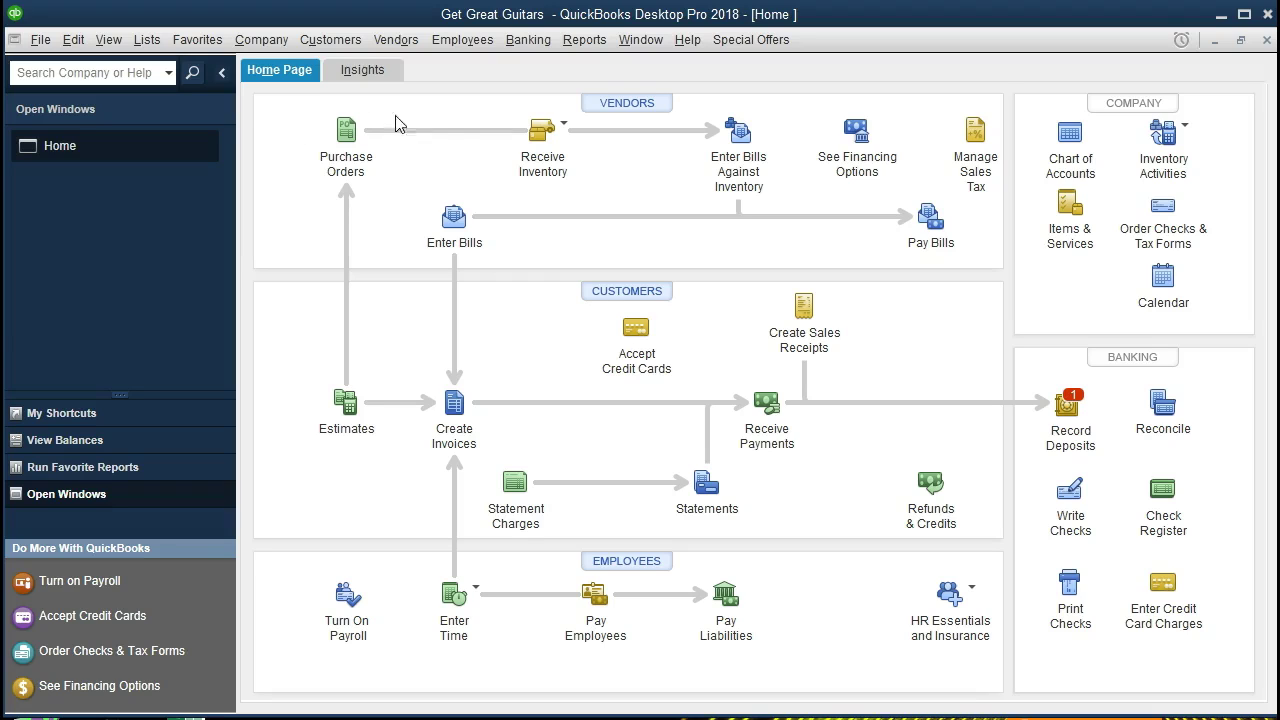
Run the Profit & Loss Standard report from Reports > Company & Financial.
{"action": "left_click", "coordinate": [580, 44]}
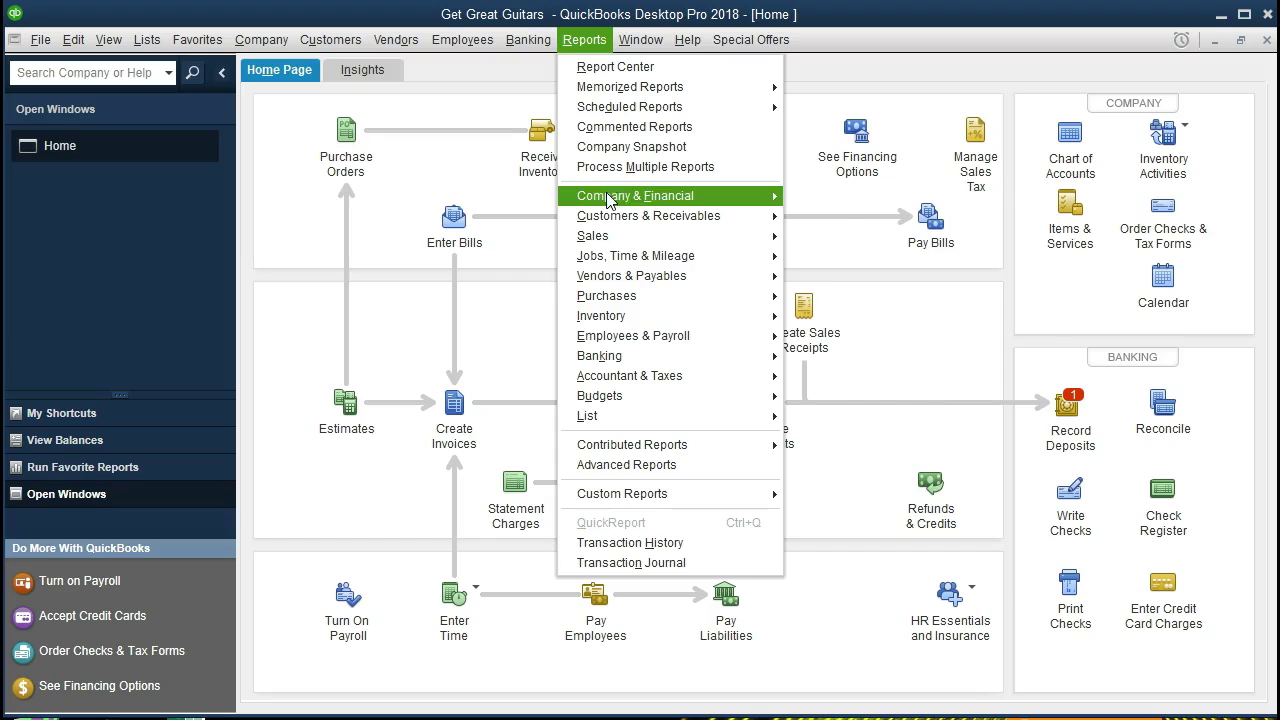
{"action": "mouse_move", "coordinate": [614, 203]}
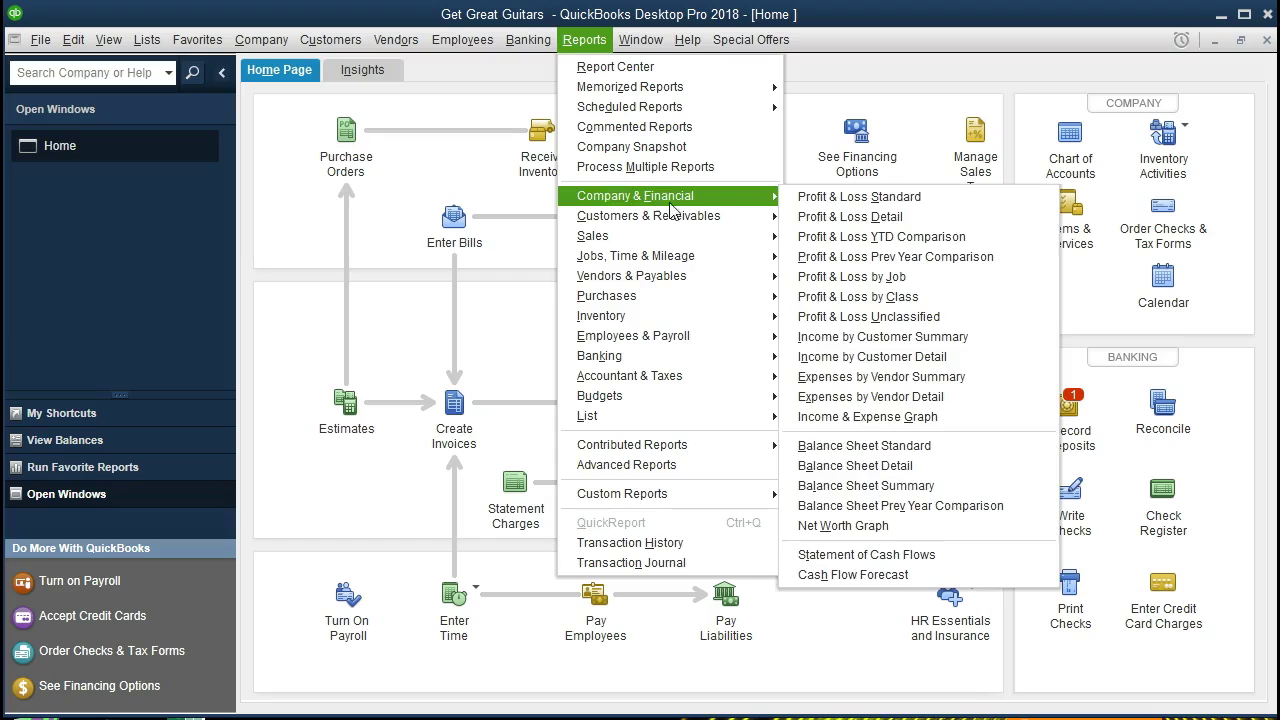
{"action": "left_click", "coordinate": [962, 207]}
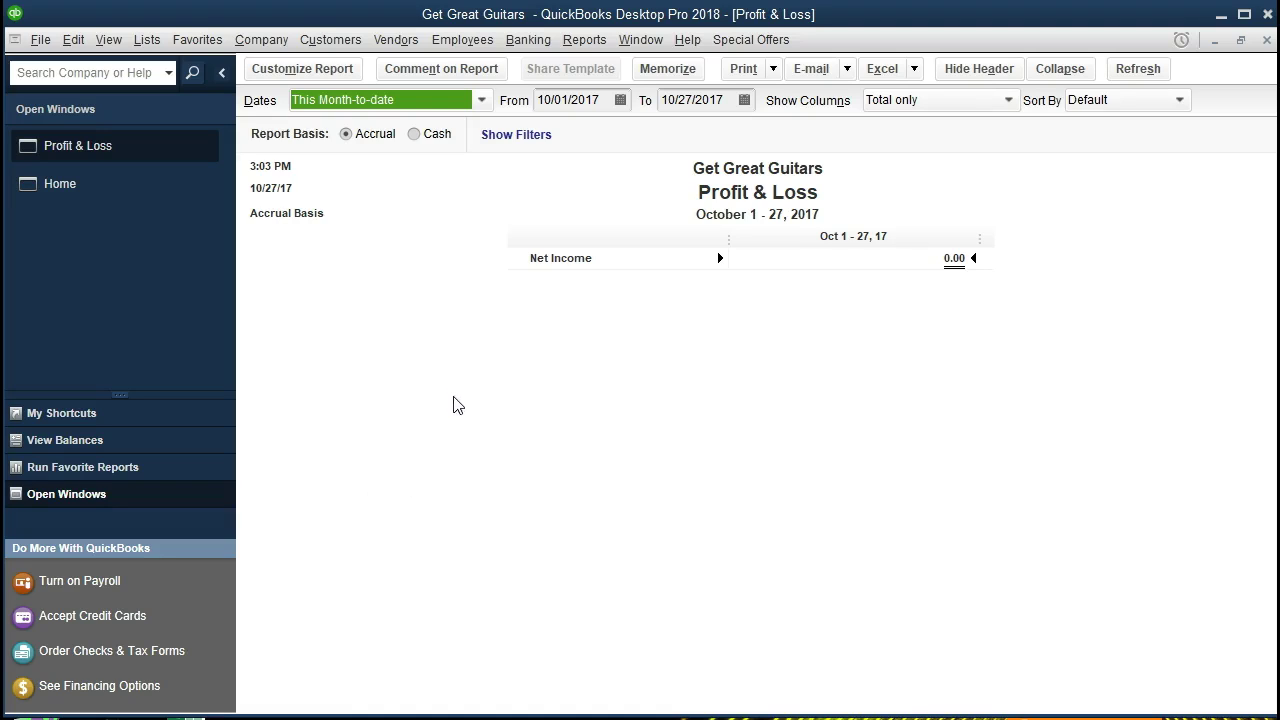
In Customize Report, enter a From date of 01/01/2021 and a To date of 12/31/2021.
{"action": "left_click", "coordinate": [341, 70]}
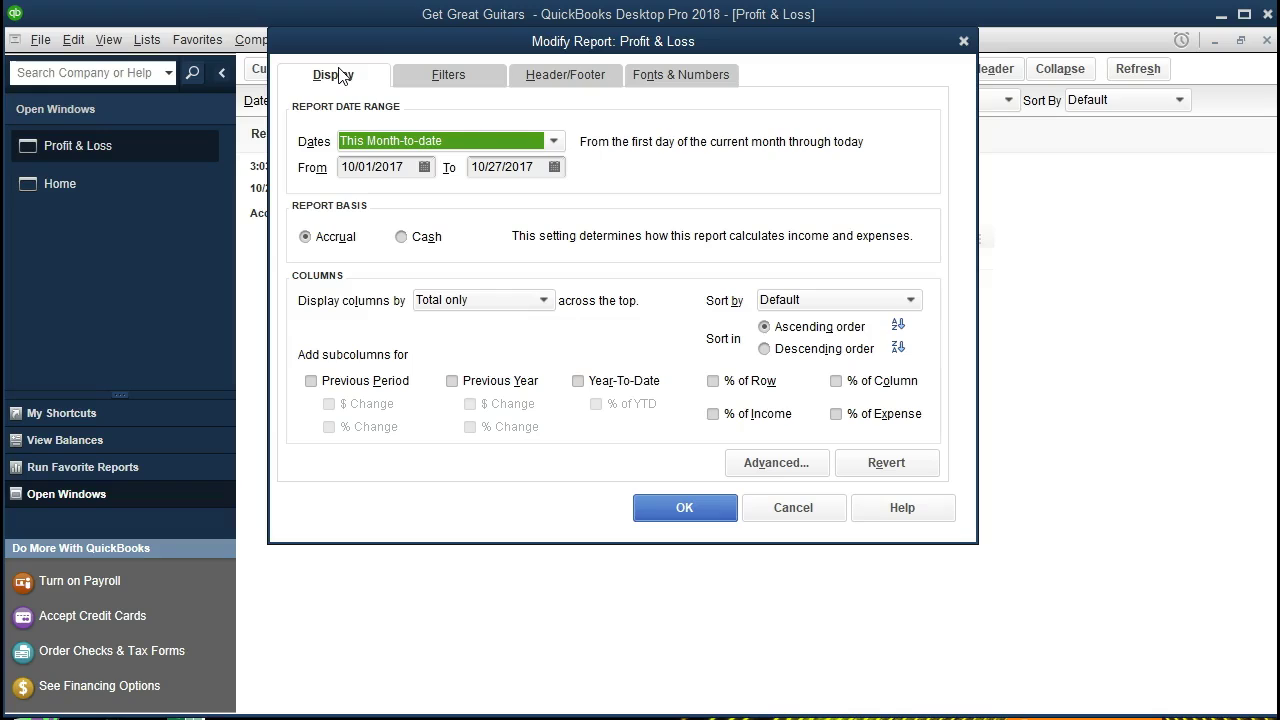
{"action": "key", "text": "Tab"}
{"action": "type", "text": "010121"}
{"action": "key", "text": "Tab"}
{"action": "type", "text": "12/31/2021"}
{"action": "key", "text": "Tab"}
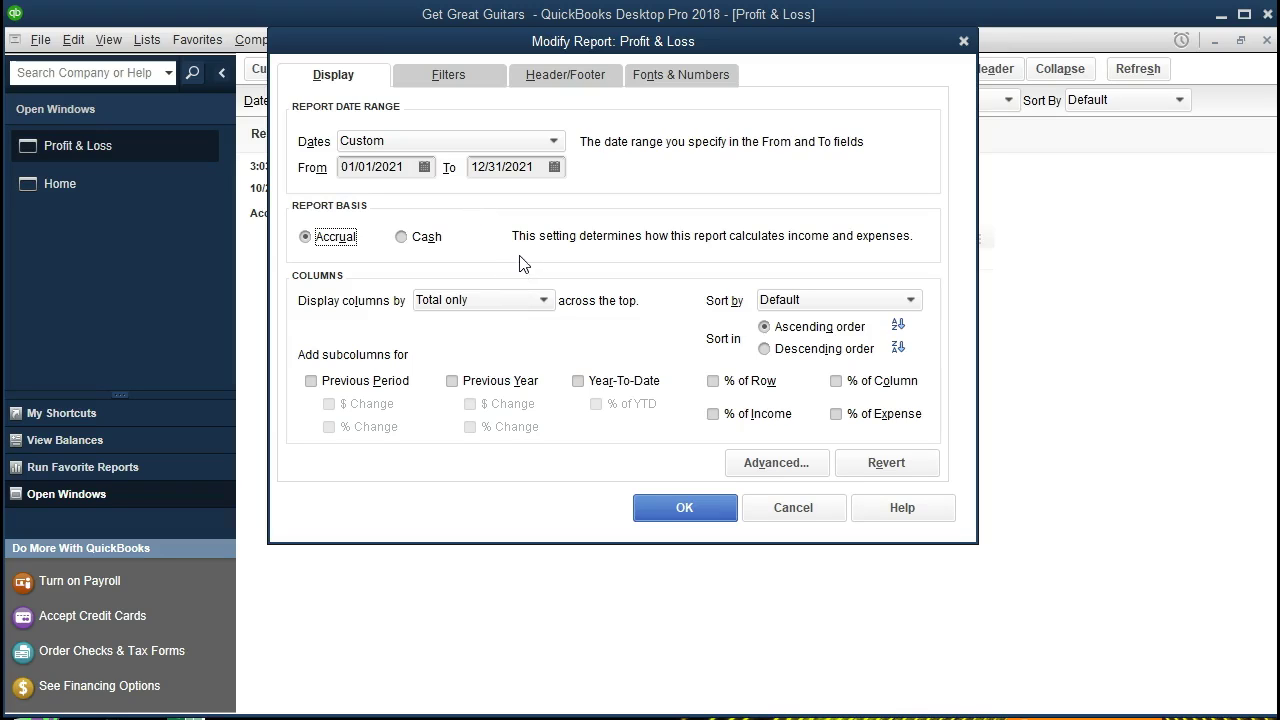
On the Header/Footer tab, change the report title to 'Income Statement'.
{"action": "left_click", "coordinate": [548, 80]}
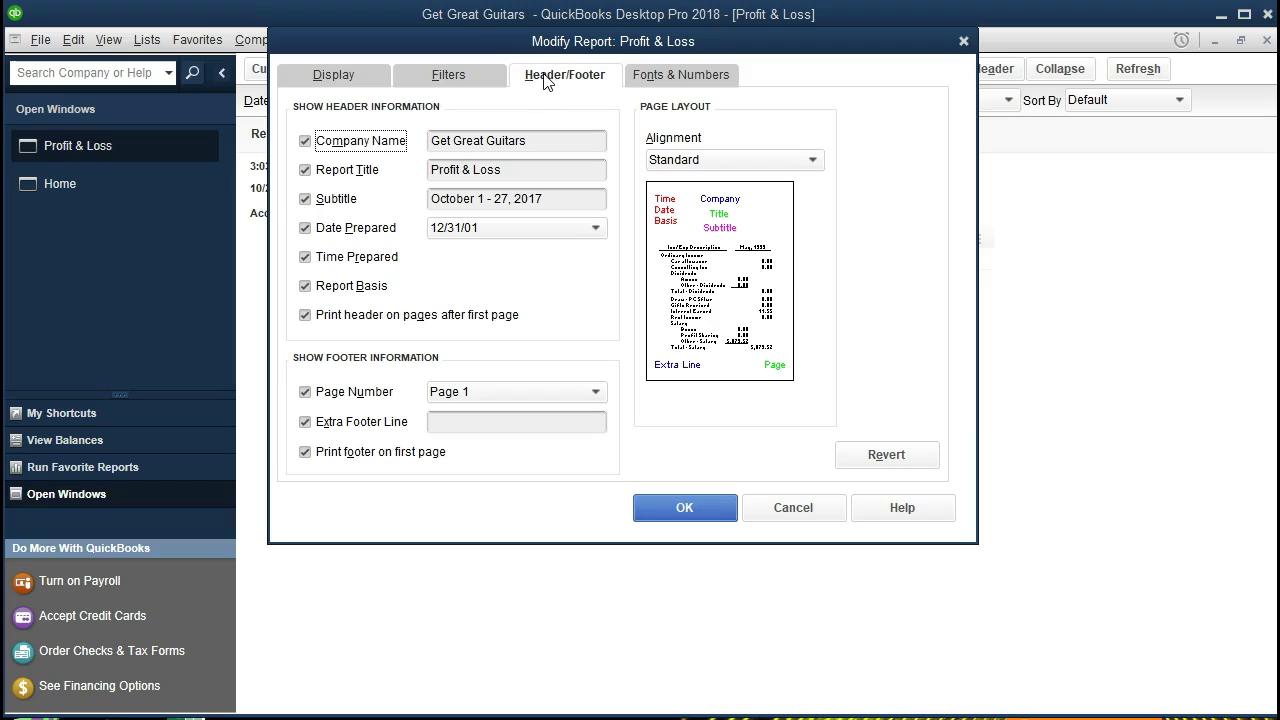
{"action": "left_click_drag", "start_coordinate": [520, 169], "coordinate": [398, 168]}
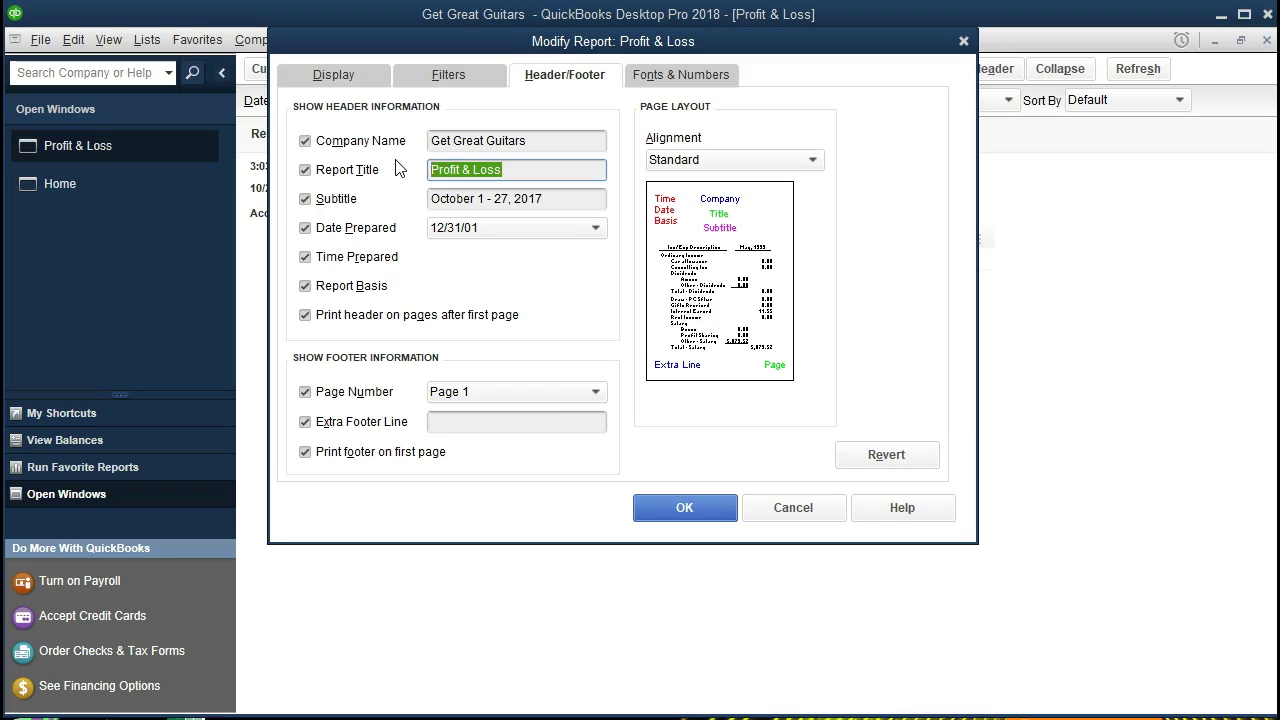
{"action": "type", "text": "I"}
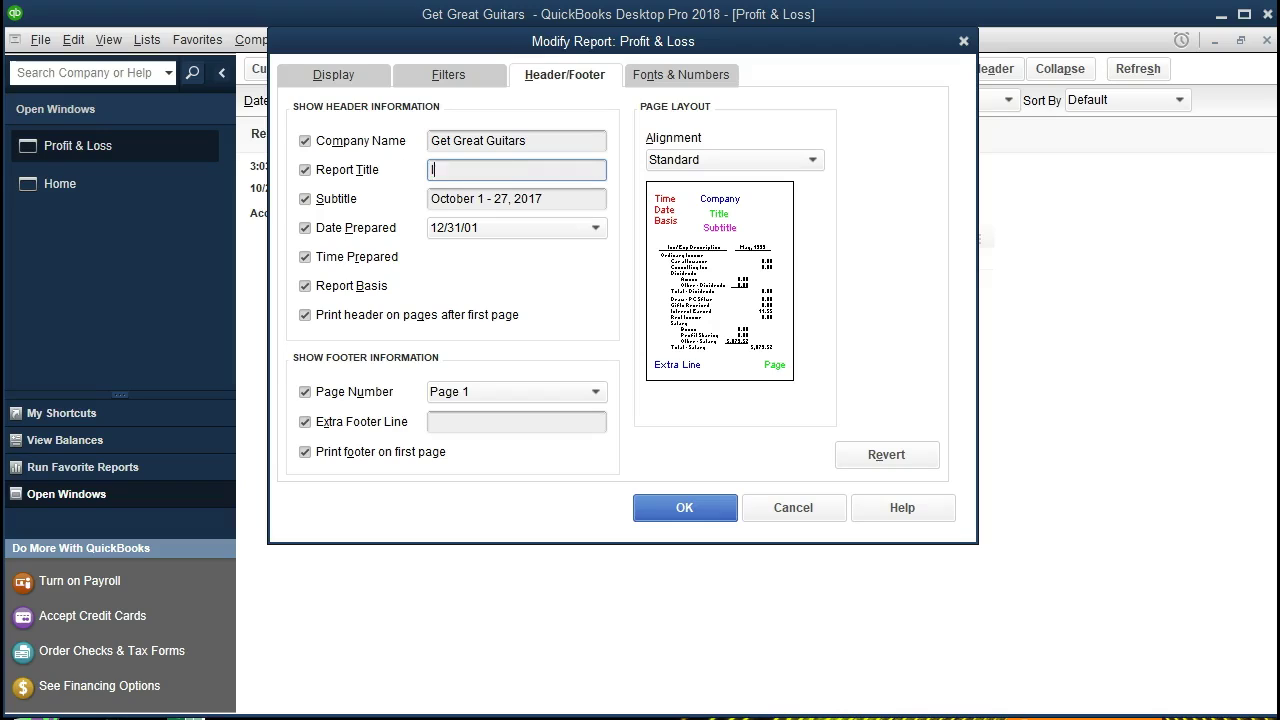
{"action": "type", "text": "ncome Statement"}
Hide Date Prepared, Time Prepared and Report Basis, and enter the preparer's name as an extra footer line.
{"action": "left_click", "coordinate": [306, 228]}
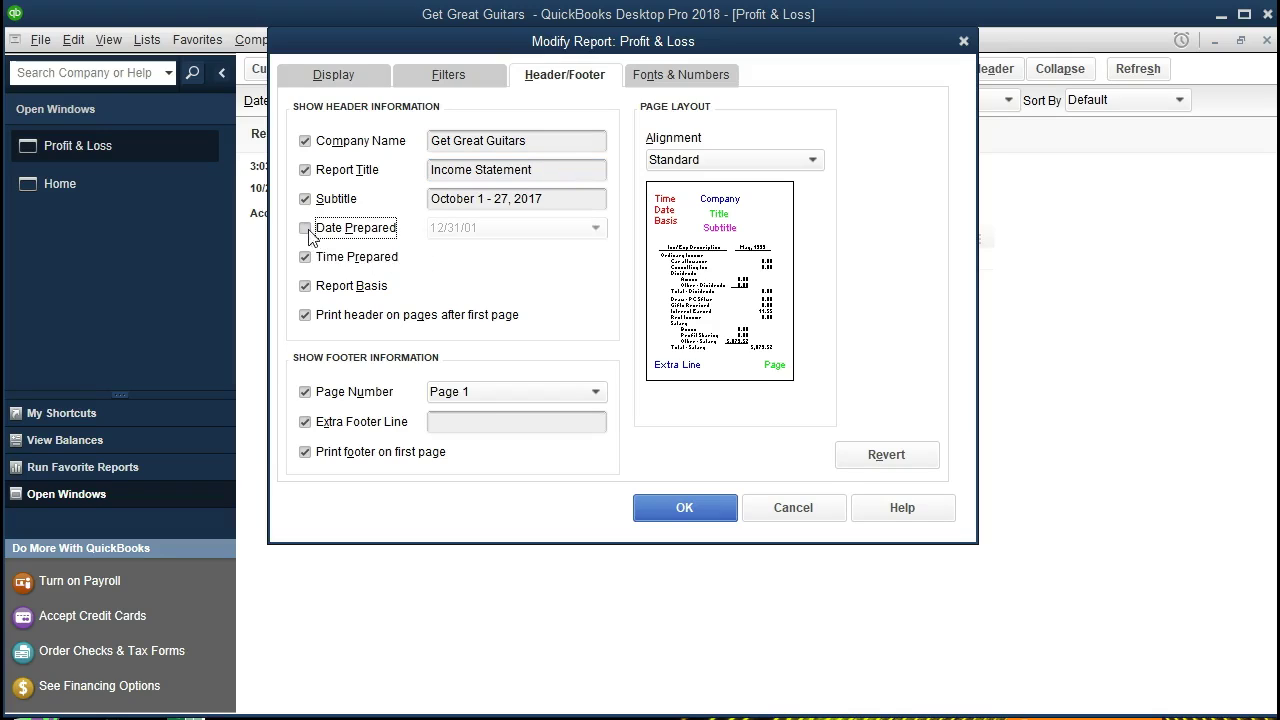
{"action": "left_click", "coordinate": [308, 258]}
{"action": "left_click", "coordinate": [306, 287]}
{"action": "left_click", "coordinate": [470, 428]}
{"action": "type", "text": "Er"}
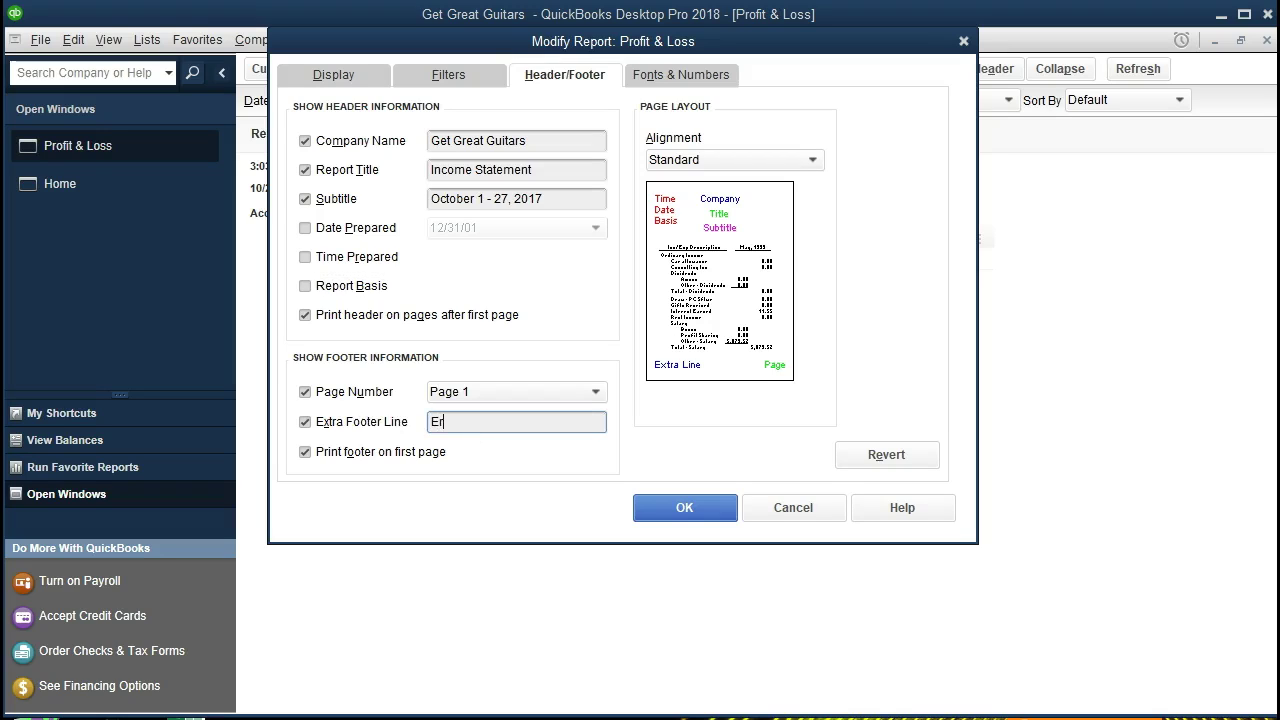
{"action": "type", "text": "ic Smith"}
Review Fonts & Numbers, then apply the changes to show the January–December 2021 Income Statement.
{"action": "left_click", "coordinate": [674, 83]}
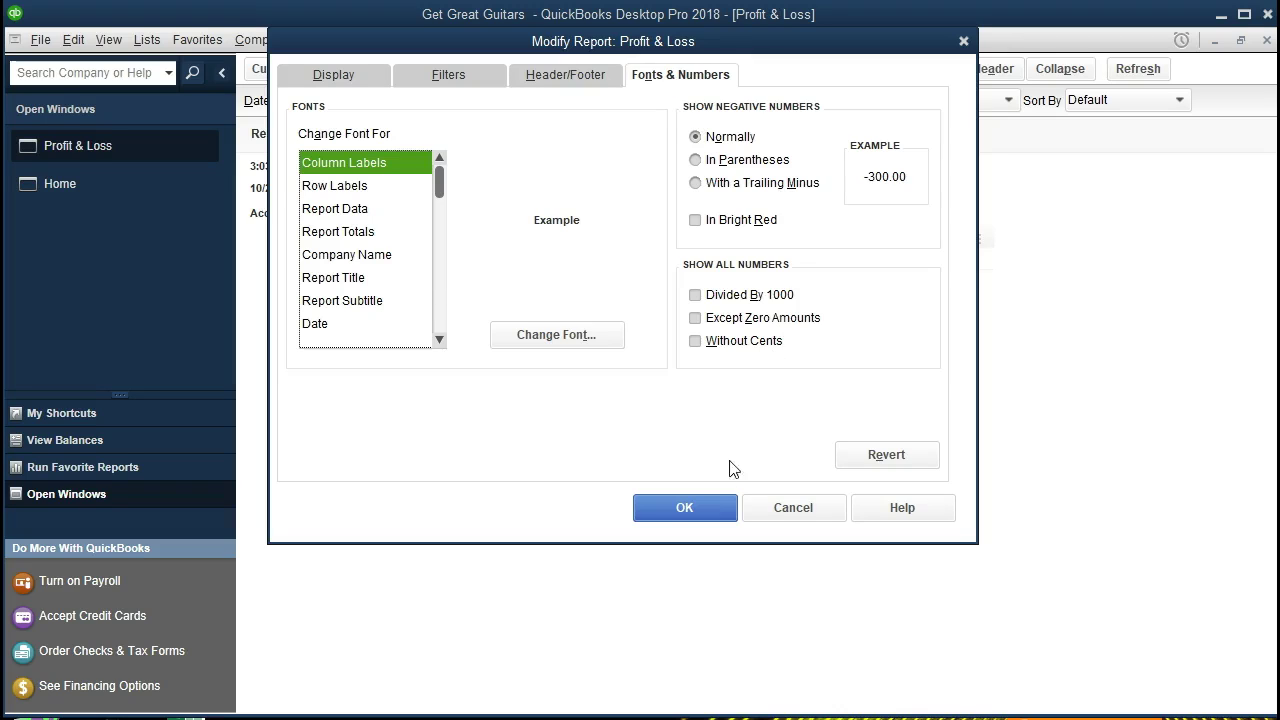
{"action": "left_click", "coordinate": [706, 512]}
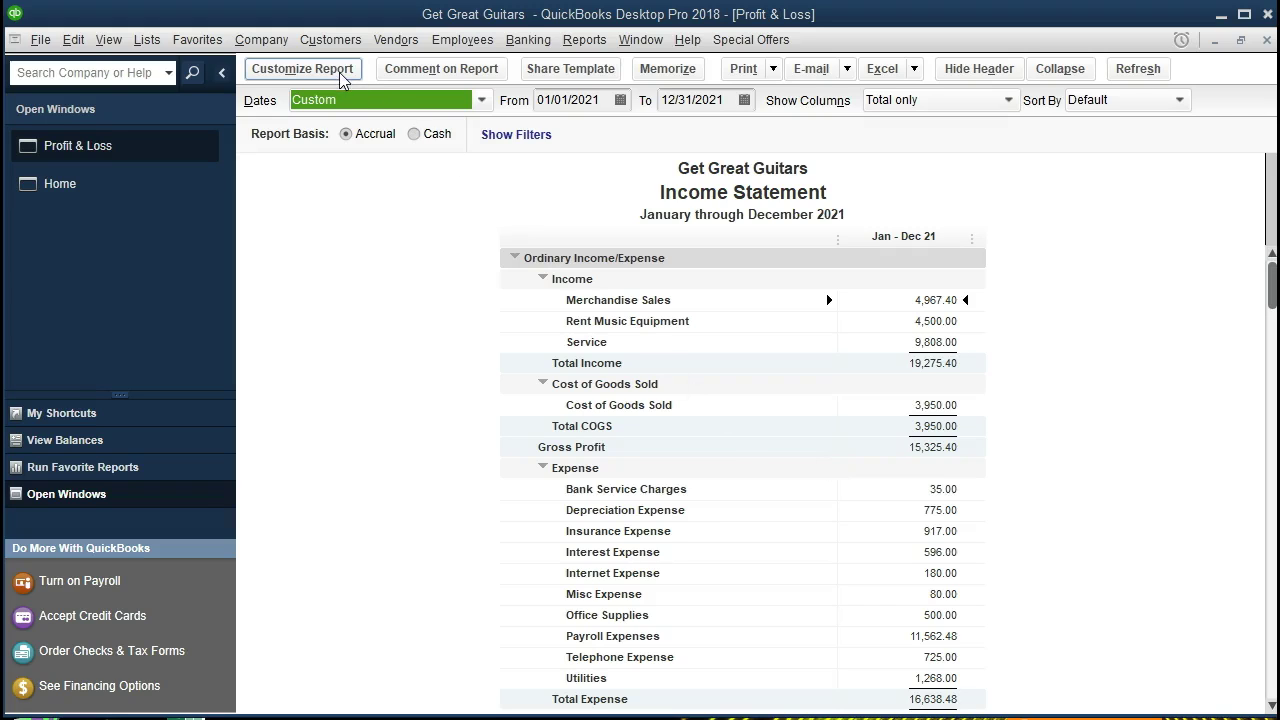
Turn on Without Cents in Fonts & Numbers so totals show as 19,275 and 16,638.
{"action": "left_click", "coordinate": [302, 69]}
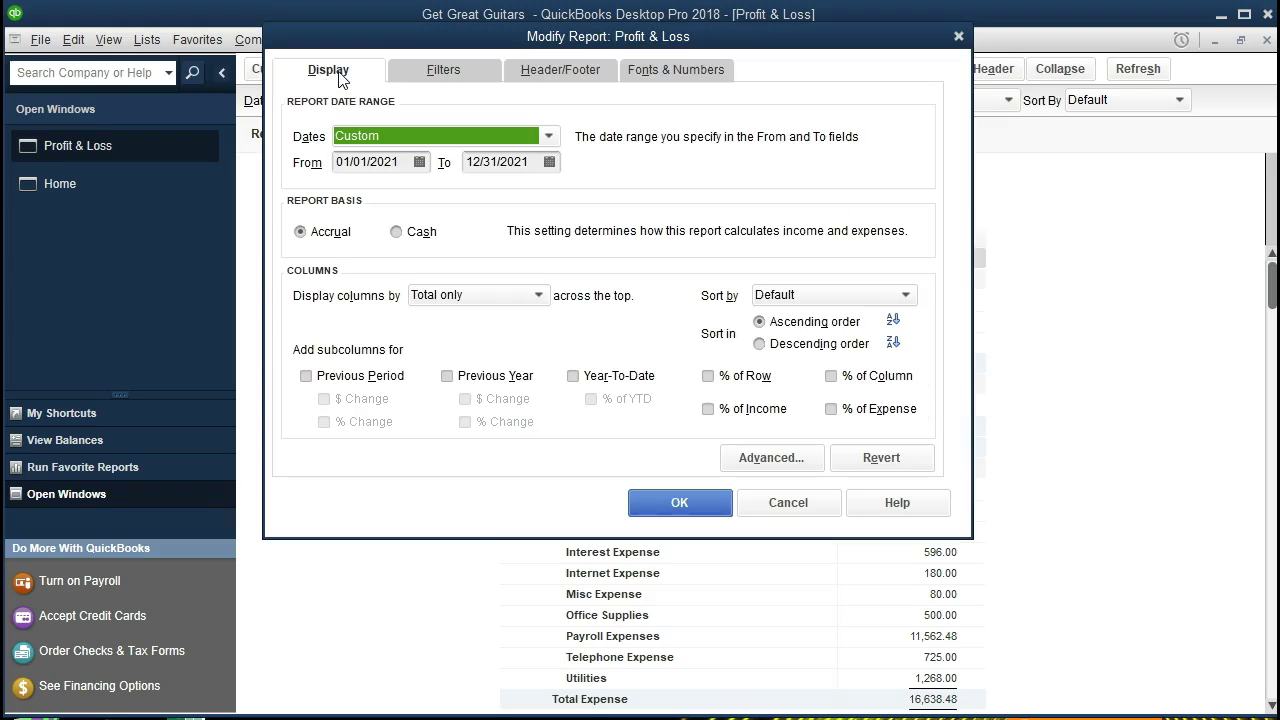
{"action": "left_click", "coordinate": [655, 70]}
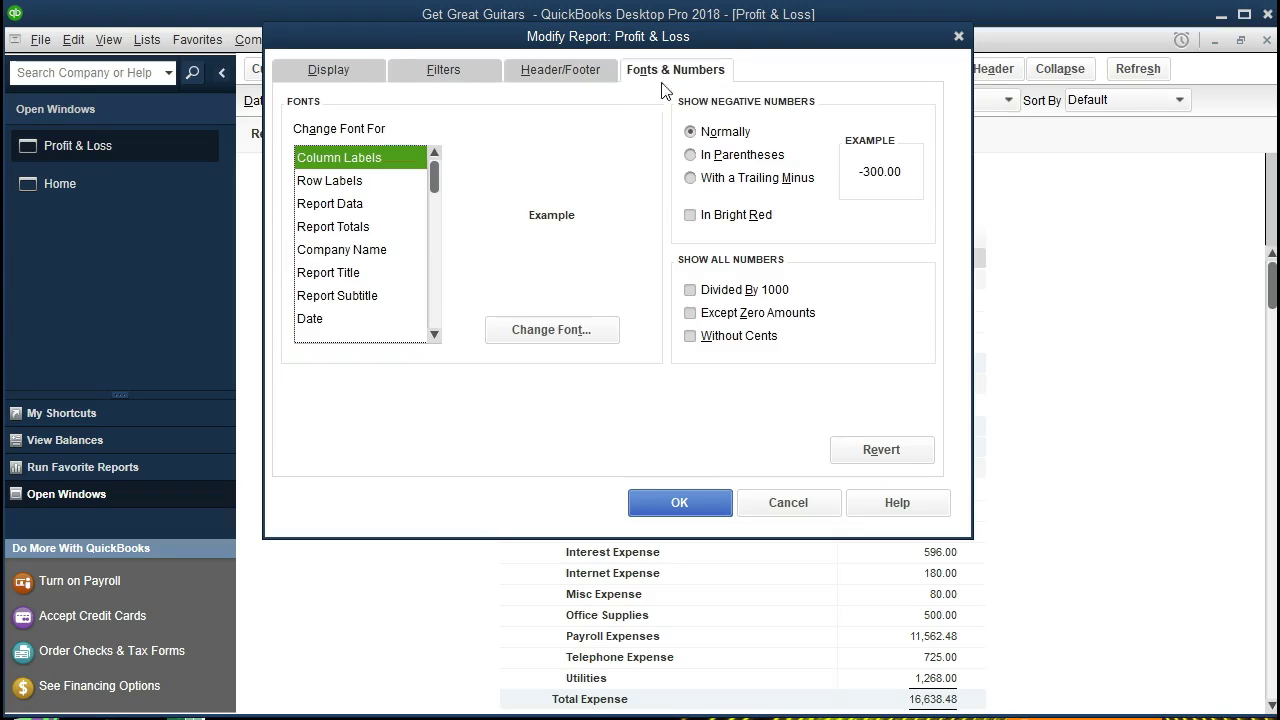
{"action": "left_click", "coordinate": [691, 338]}
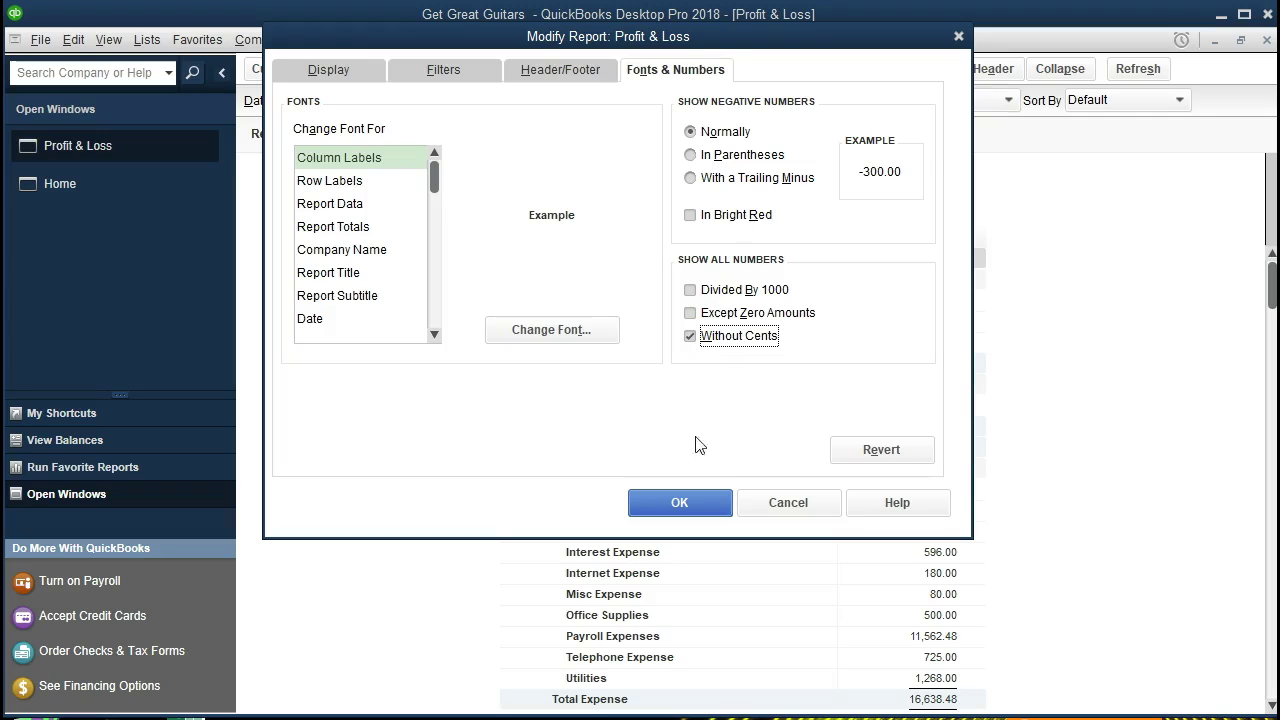
{"action": "left_click", "coordinate": [679, 500]}
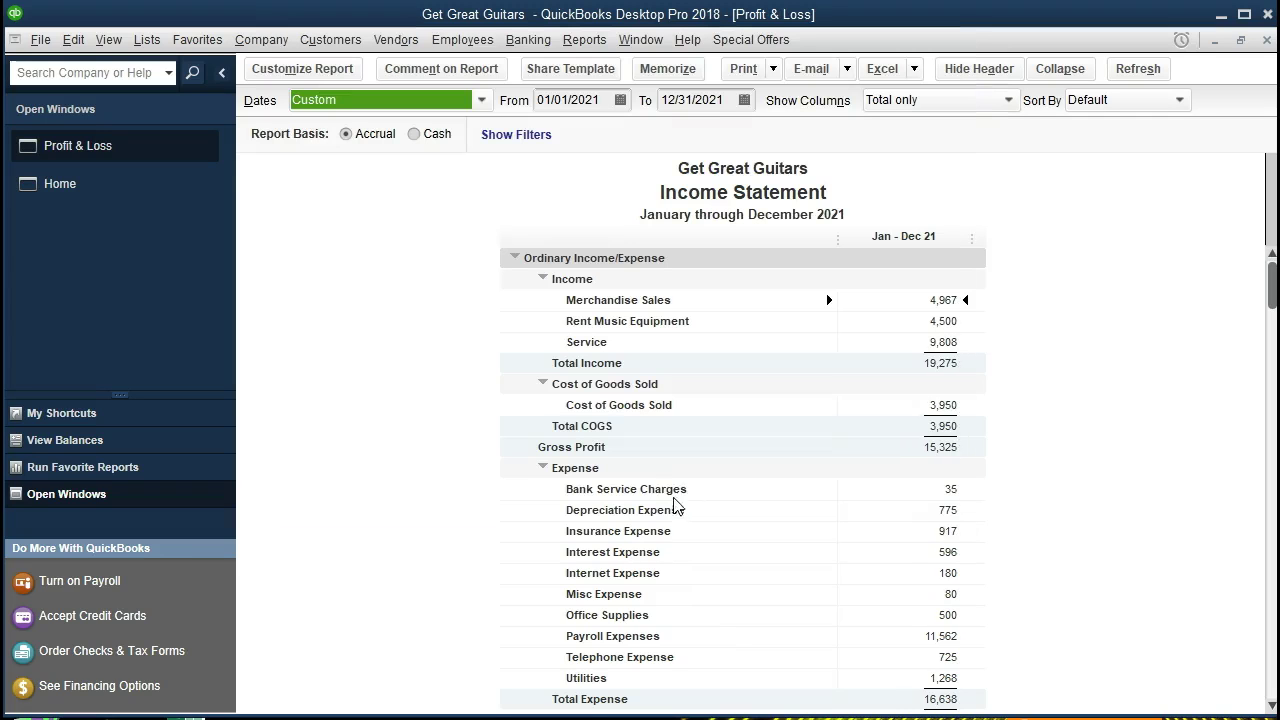
{"action": "scroll", "coordinate": [576, 460], "scroll_direction": "down", "scroll_amount": 3}
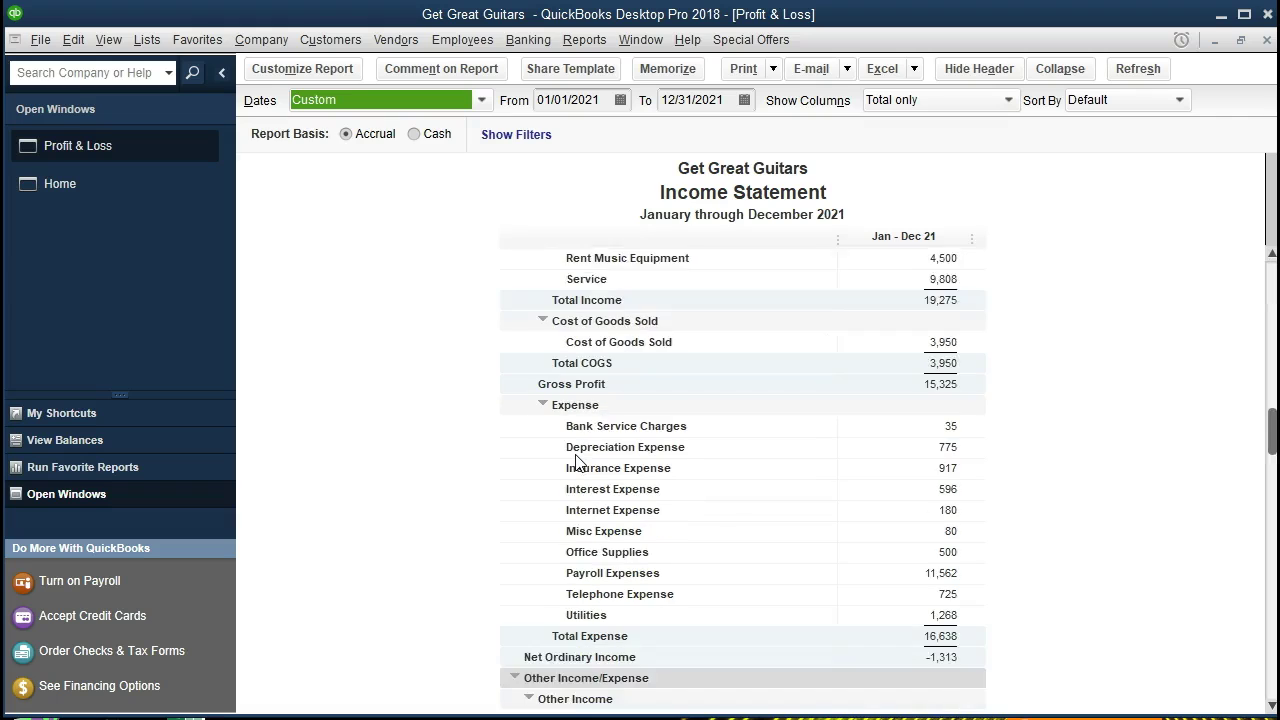
{"action": "scroll", "coordinate": [576, 460], "scroll_direction": "up", "scroll_amount": 3}
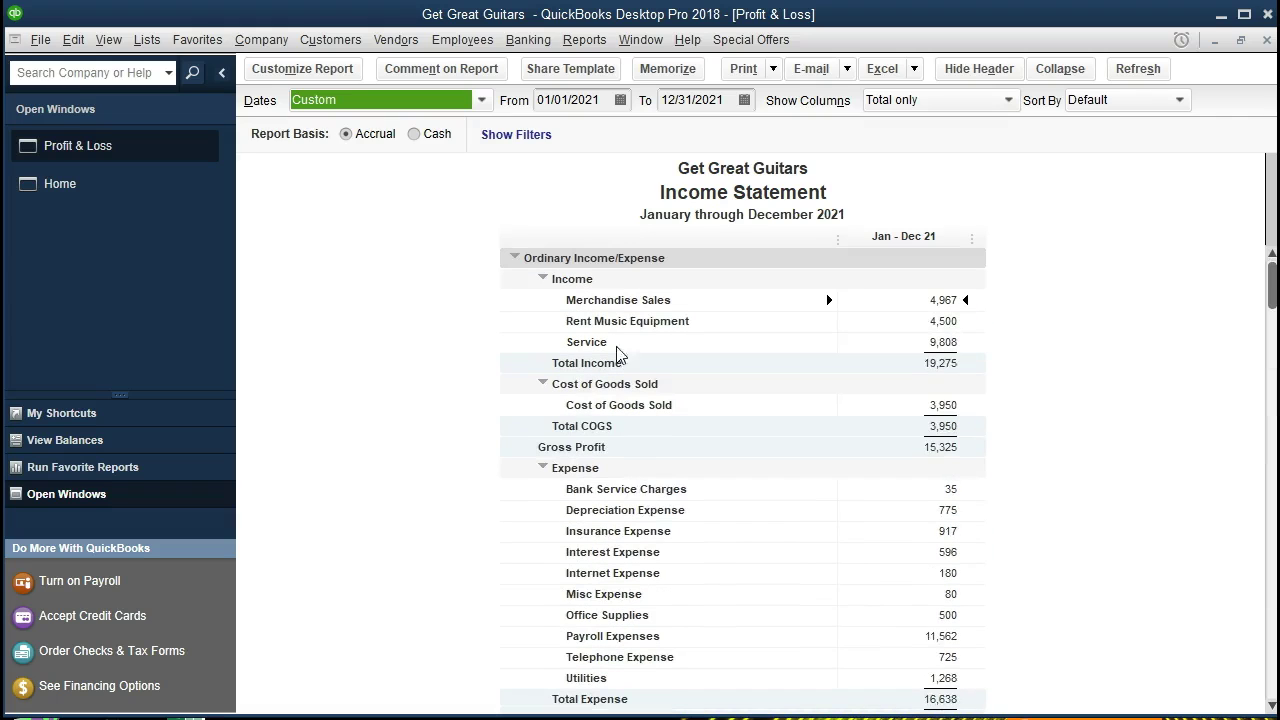
Memorize the report as 'Income Statement' in the My Reports group.
{"action": "left_click", "coordinate": [668, 70]}
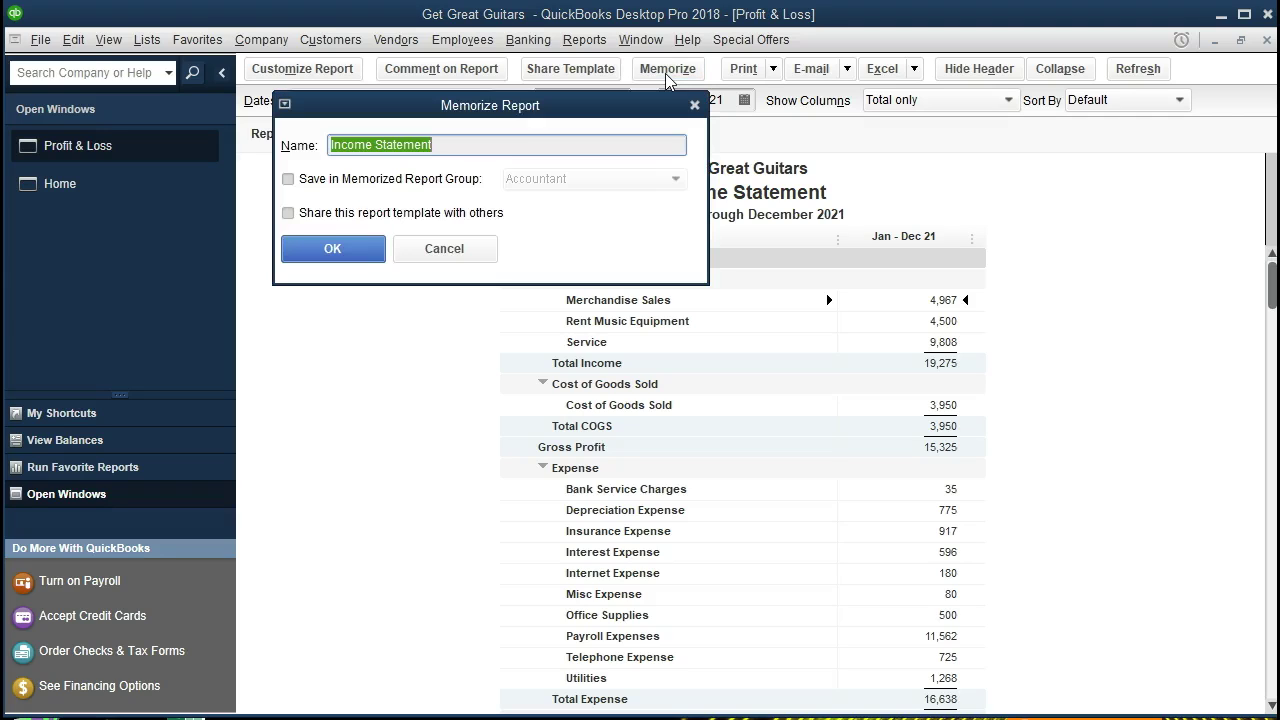
{"action": "left_click", "coordinate": [288, 180]}
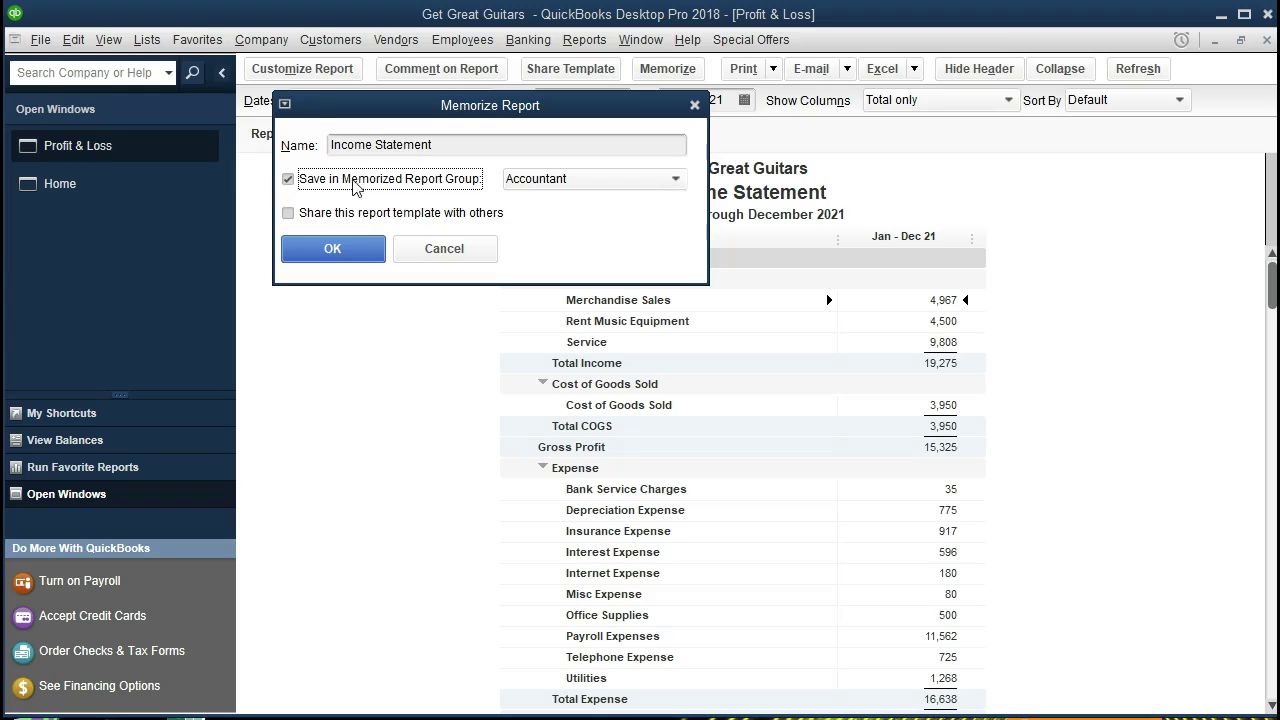
{"action": "left_click", "coordinate": [605, 184]}
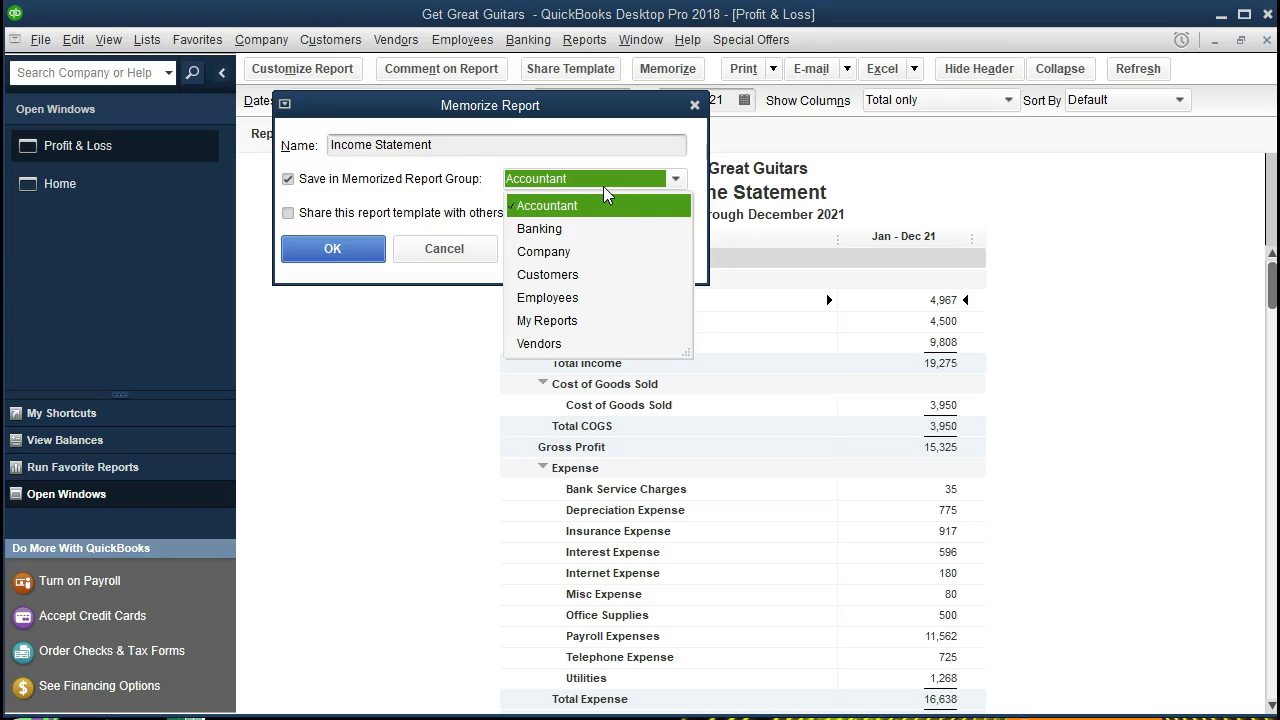
{"action": "left_click", "coordinate": [587, 325]}
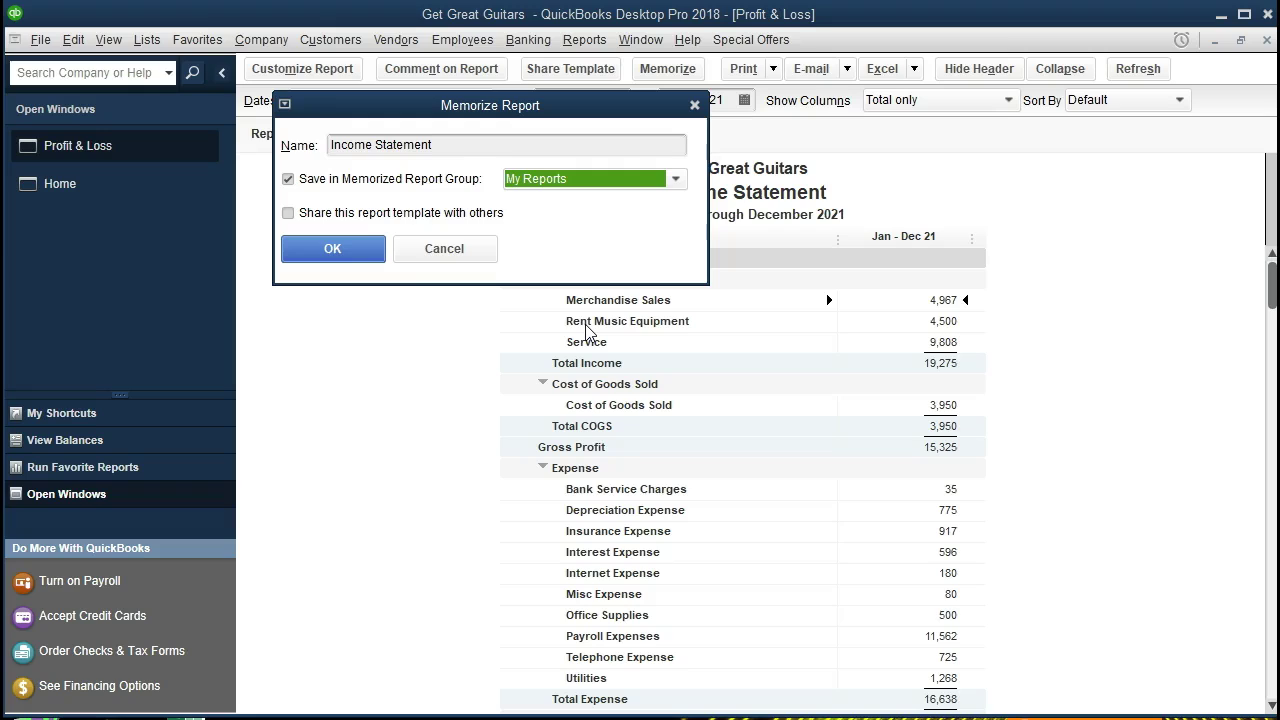
{"action": "left_click", "coordinate": [371, 254]}
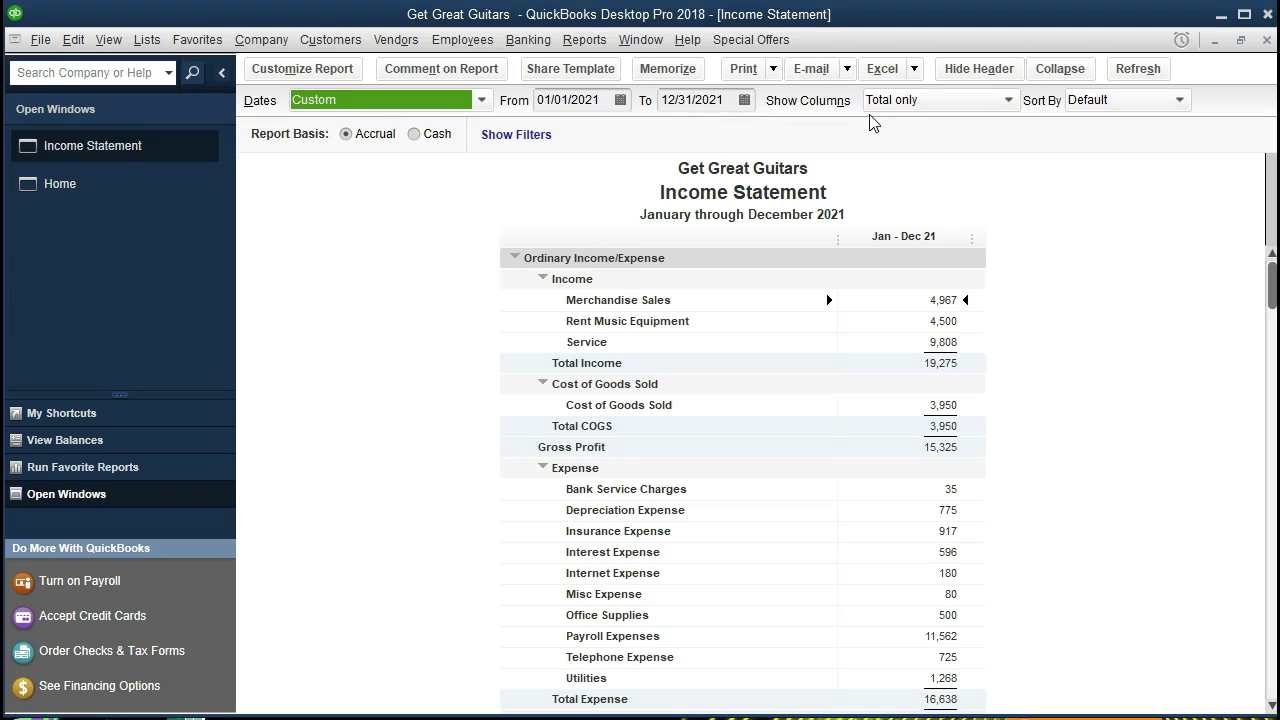
Export the report to Excel with Create New Worksheet, into a new workbook.
{"action": "left_click", "coordinate": [914, 69]}
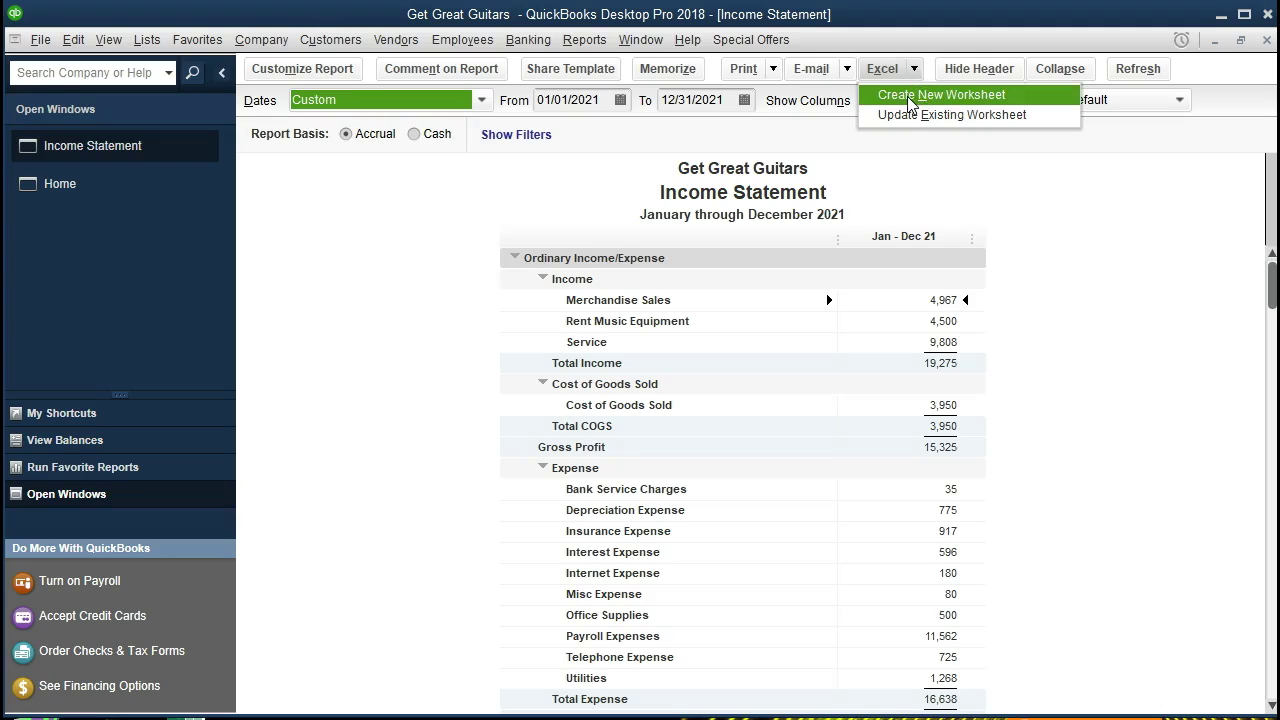
{"action": "left_click", "coordinate": [994, 103]}
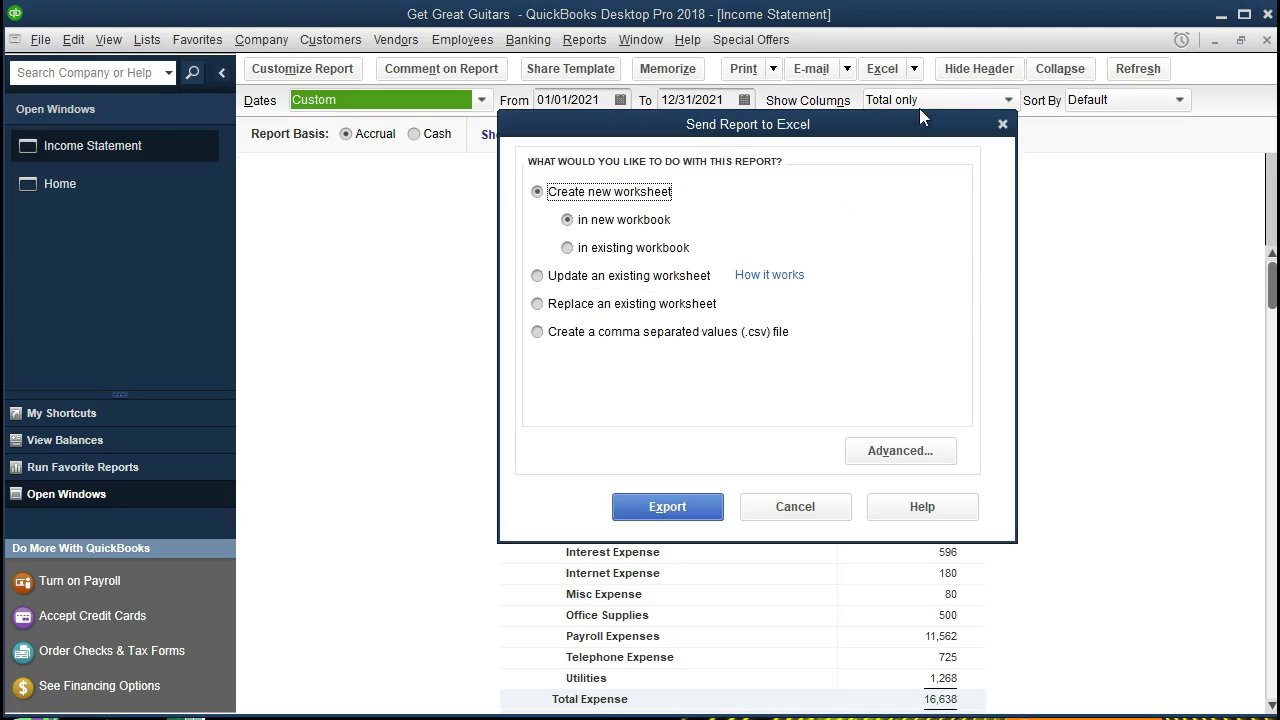
{"action": "left_click", "coordinate": [645, 510]}
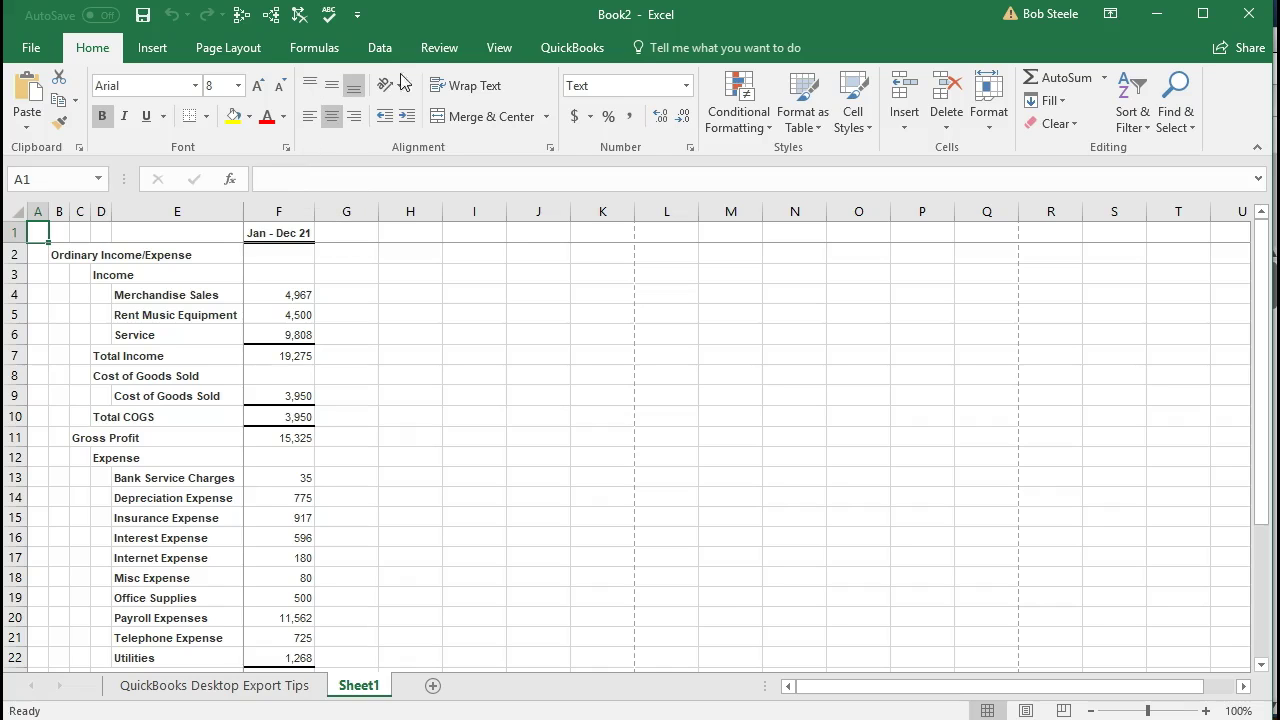
{"action": "left_click", "coordinate": [498, 48]}
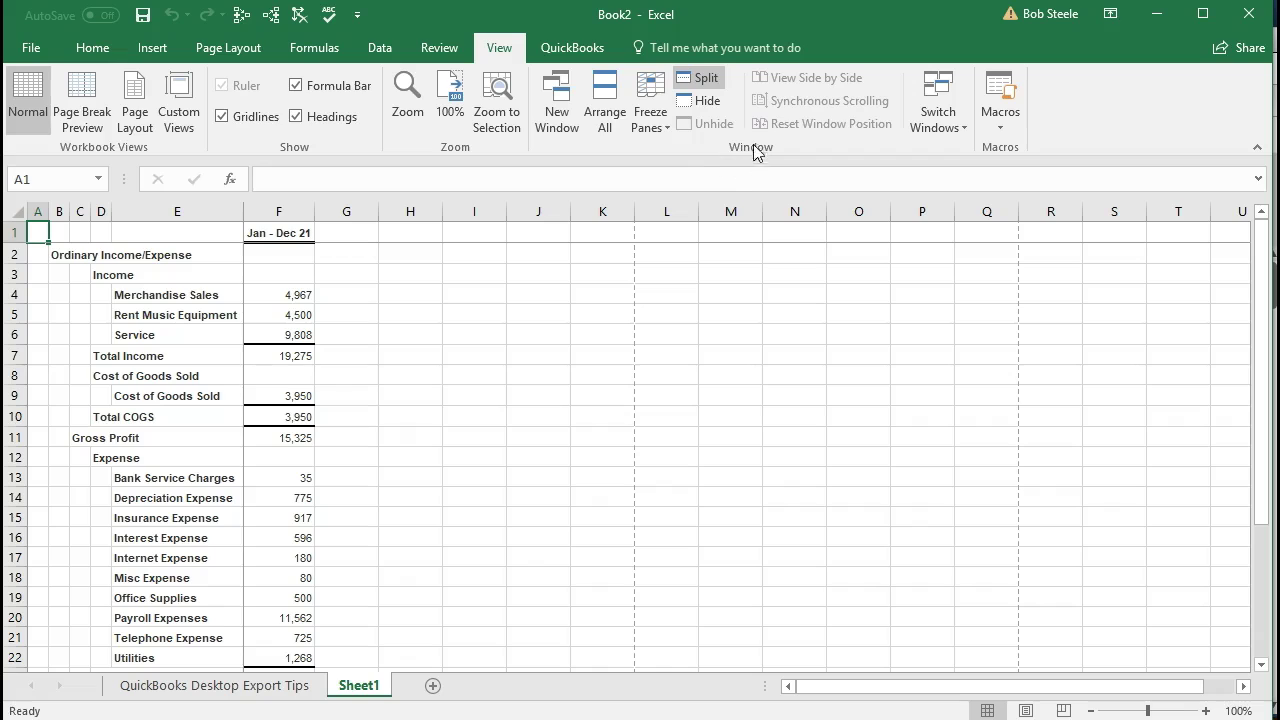
{"action": "left_click", "coordinate": [706, 84]}
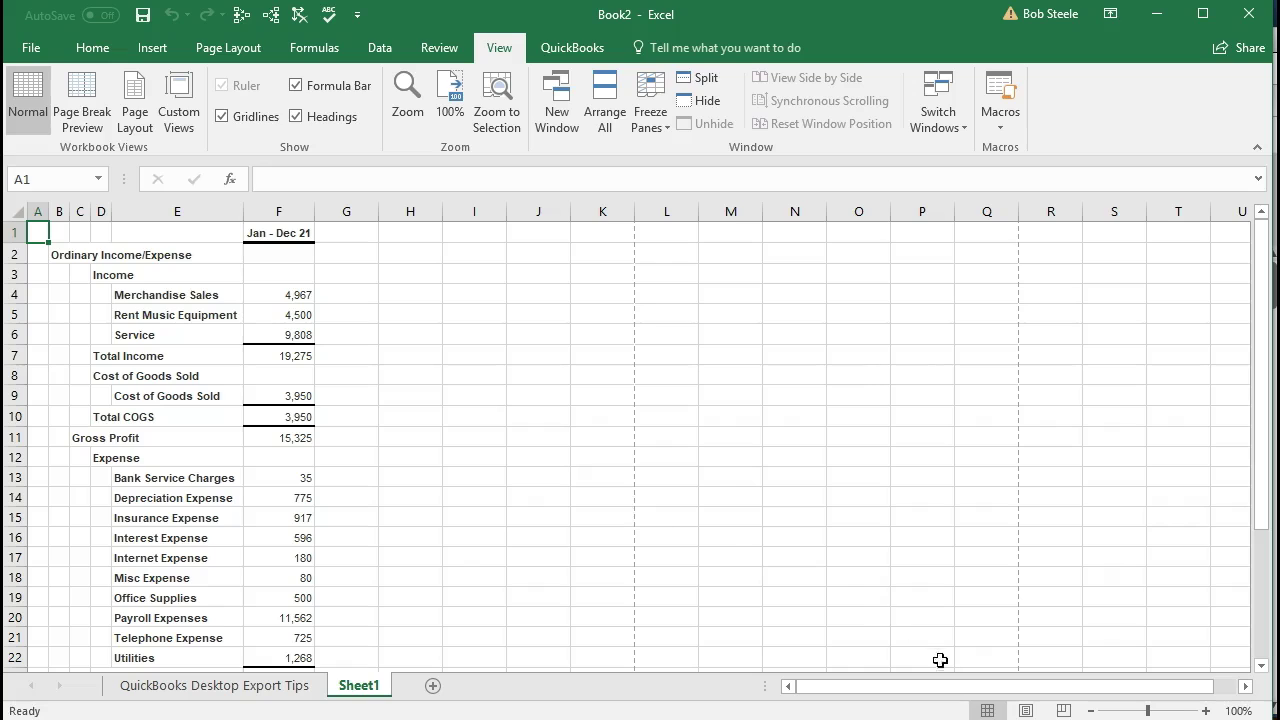
{"action": "left_click", "coordinate": [1026, 710]}
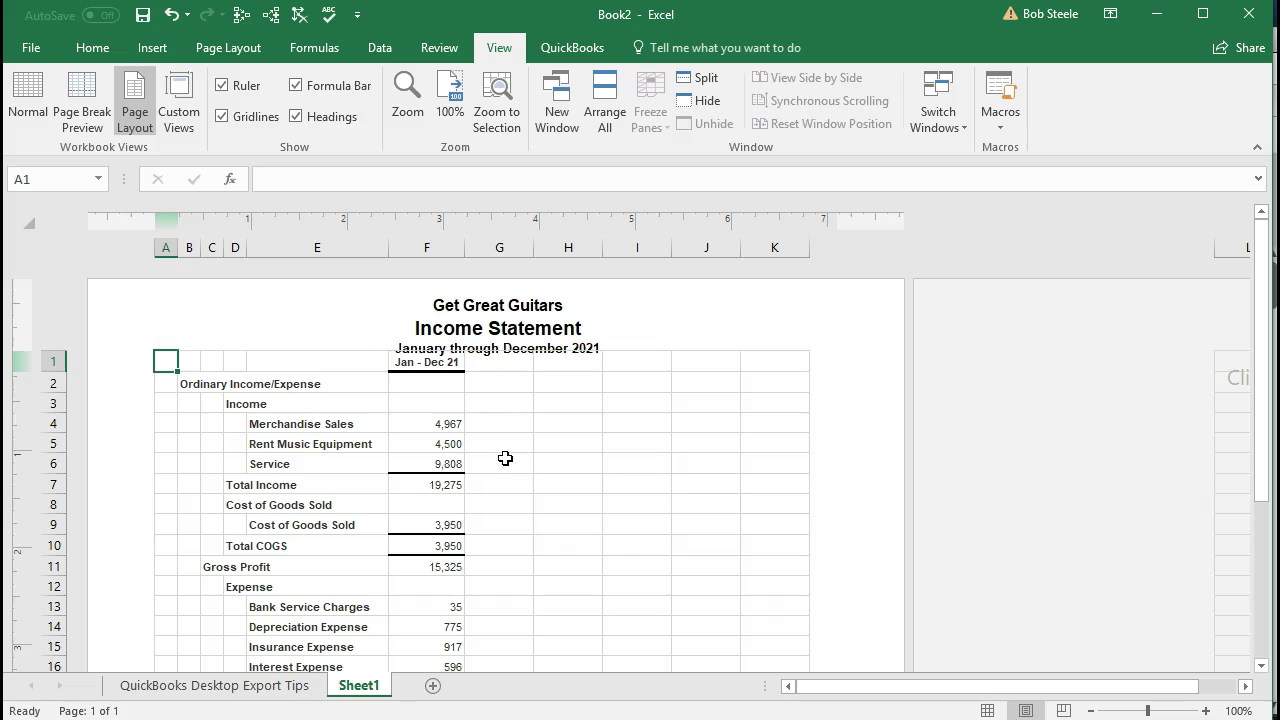
{"action": "scroll", "coordinate": [505, 458], "scroll_direction": "down", "scroll_amount": 7}
{"action": "scroll", "coordinate": [505, 458], "scroll_direction": "up", "scroll_amount": 7}
{"action": "left_click", "coordinate": [988, 711]}
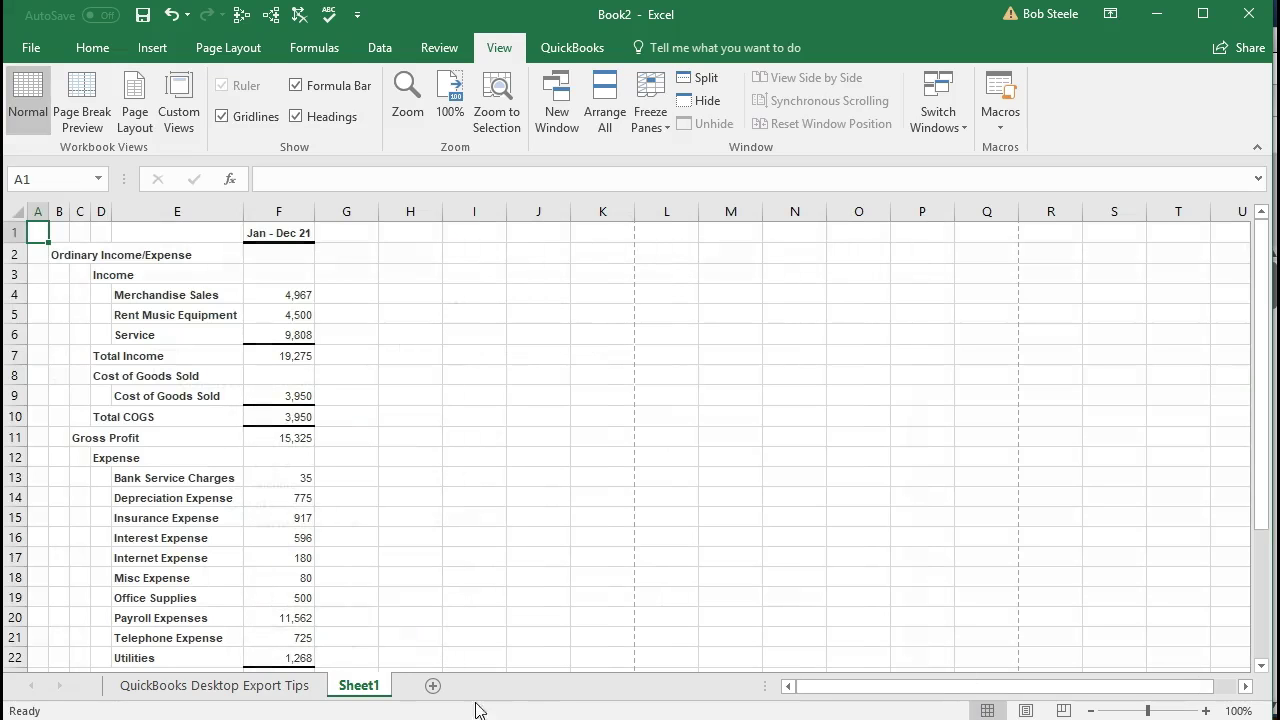
Rename the Sheet1 tab to 'Income Stmt', then go to Excel's File page.
{"action": "double_click", "coordinate": [373, 688]}
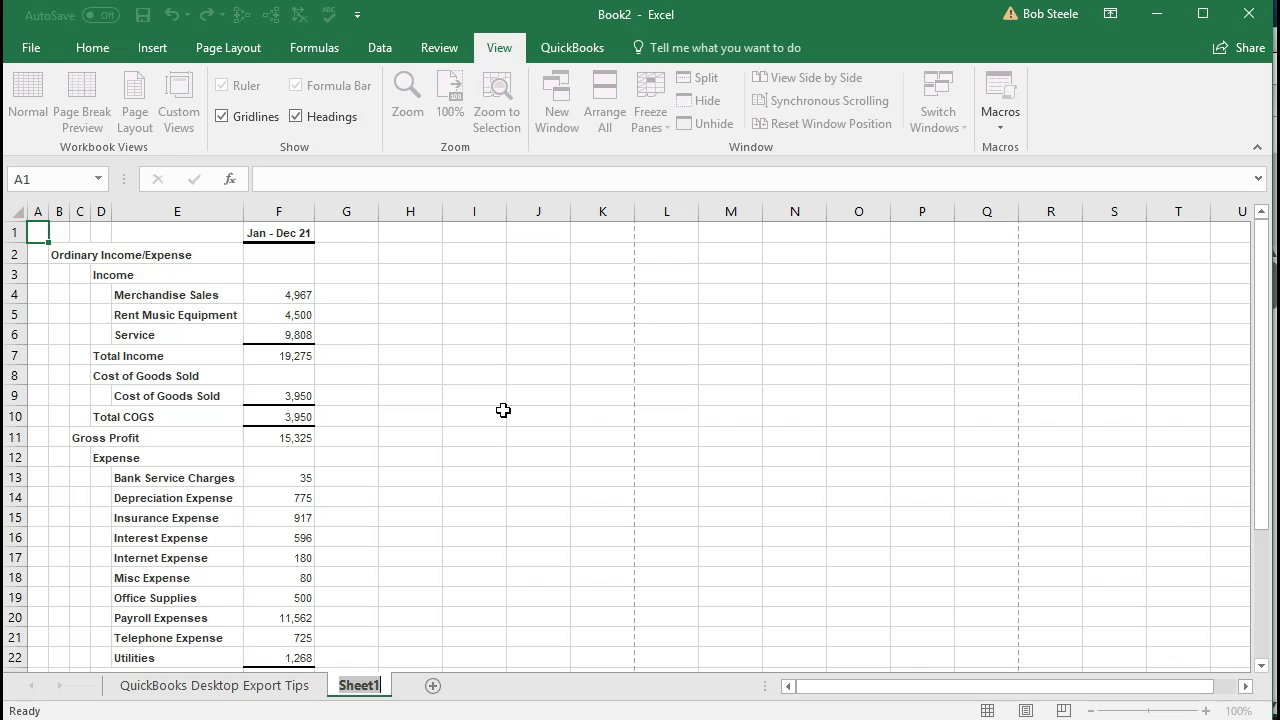
{"action": "type", "text": "Income St"}
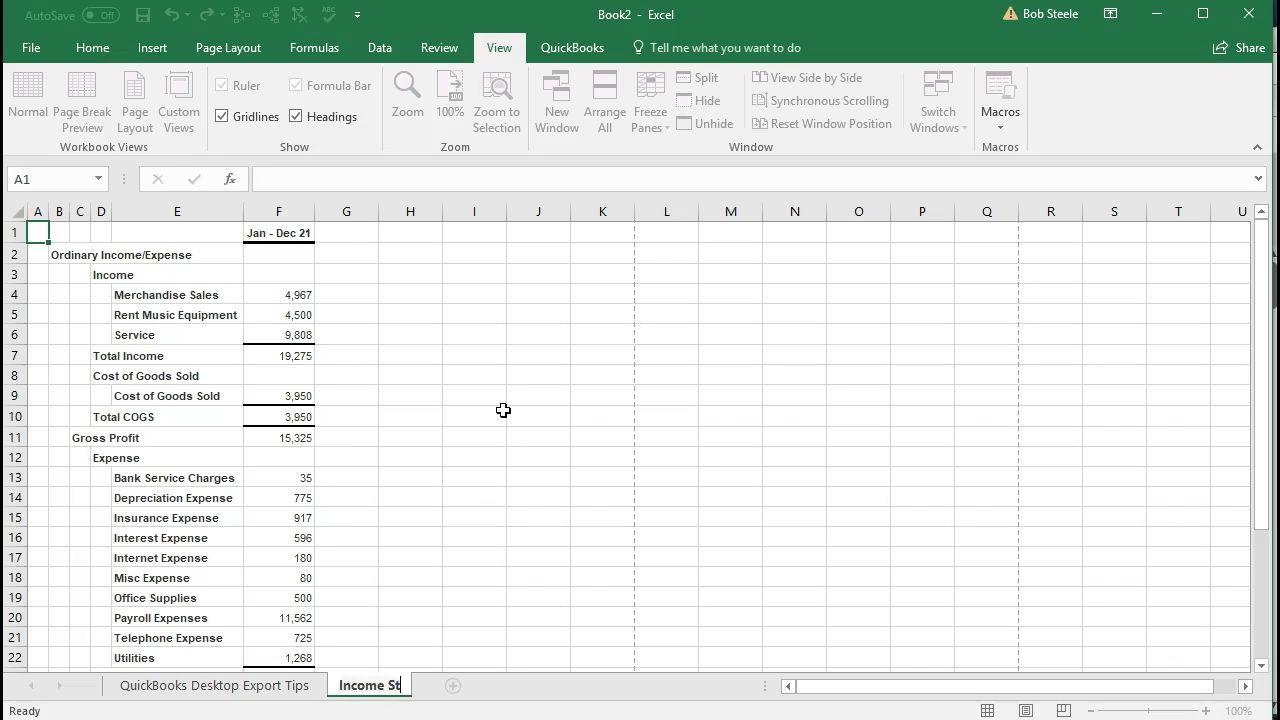
{"action": "type", "text": "mt"}
{"action": "left_click", "coordinate": [503, 410]}
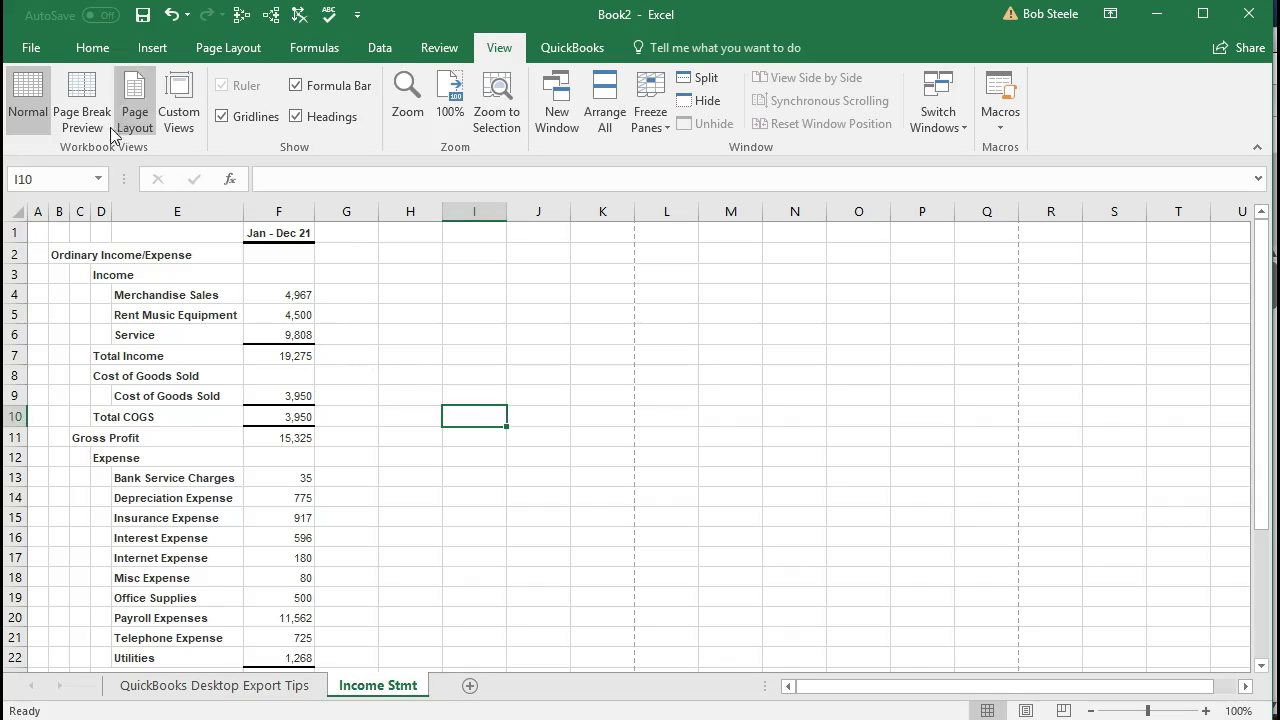
{"action": "left_click", "coordinate": [35, 54]}
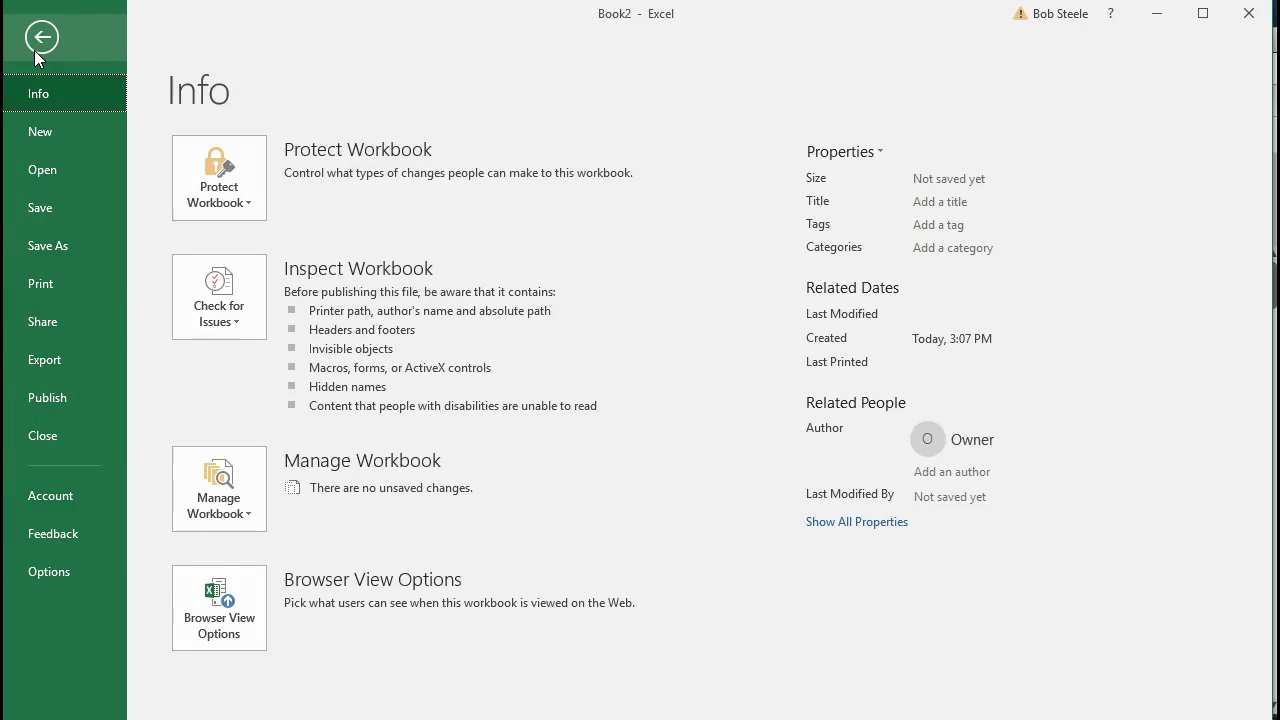
In Save As, browse to Desktop > Get Great Guitars and add a new folder there.
{"action": "left_click", "coordinate": [71, 257]}
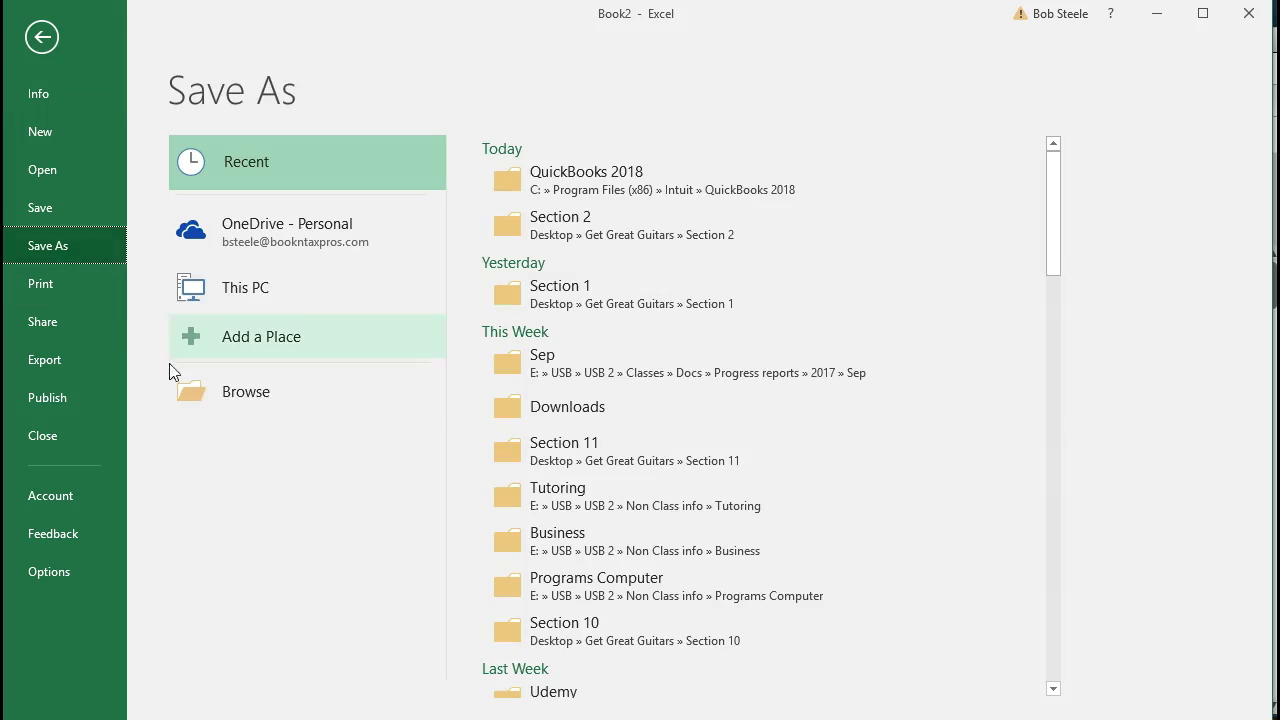
{"action": "left_click", "coordinate": [192, 388]}
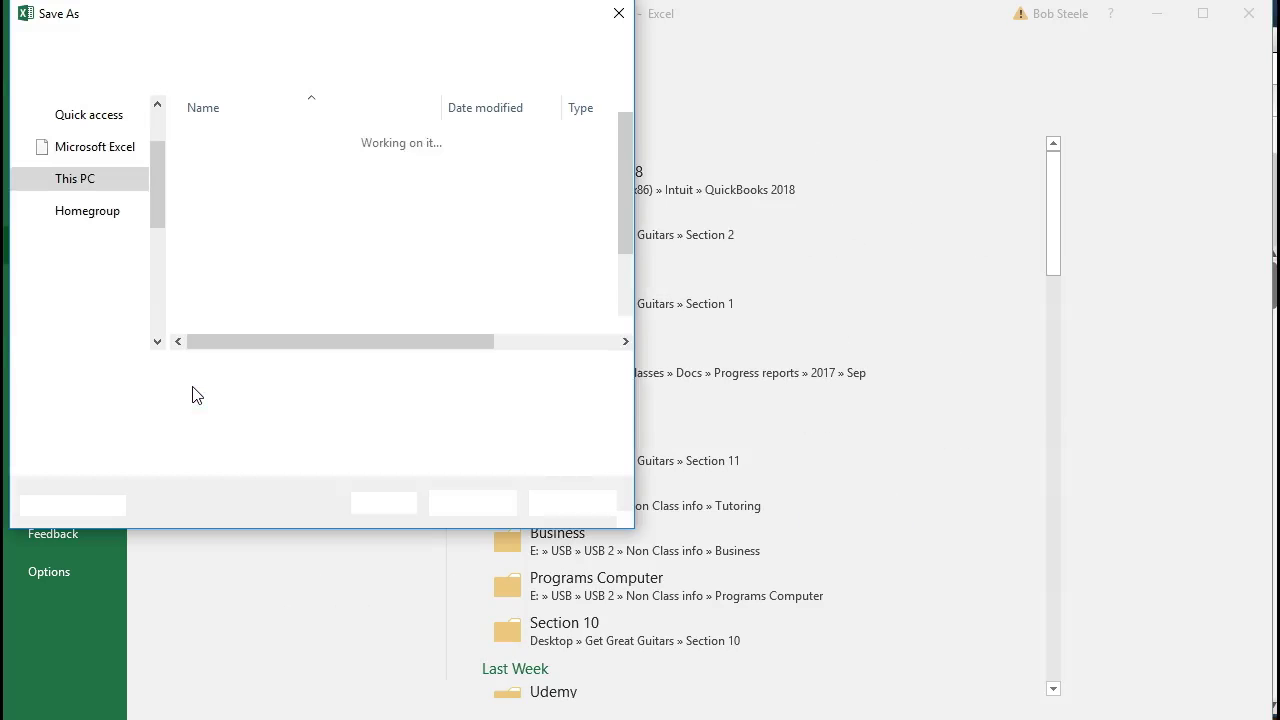
{"action": "scroll", "coordinate": [158, 166], "scroll_direction": "up", "scroll_amount": 2}
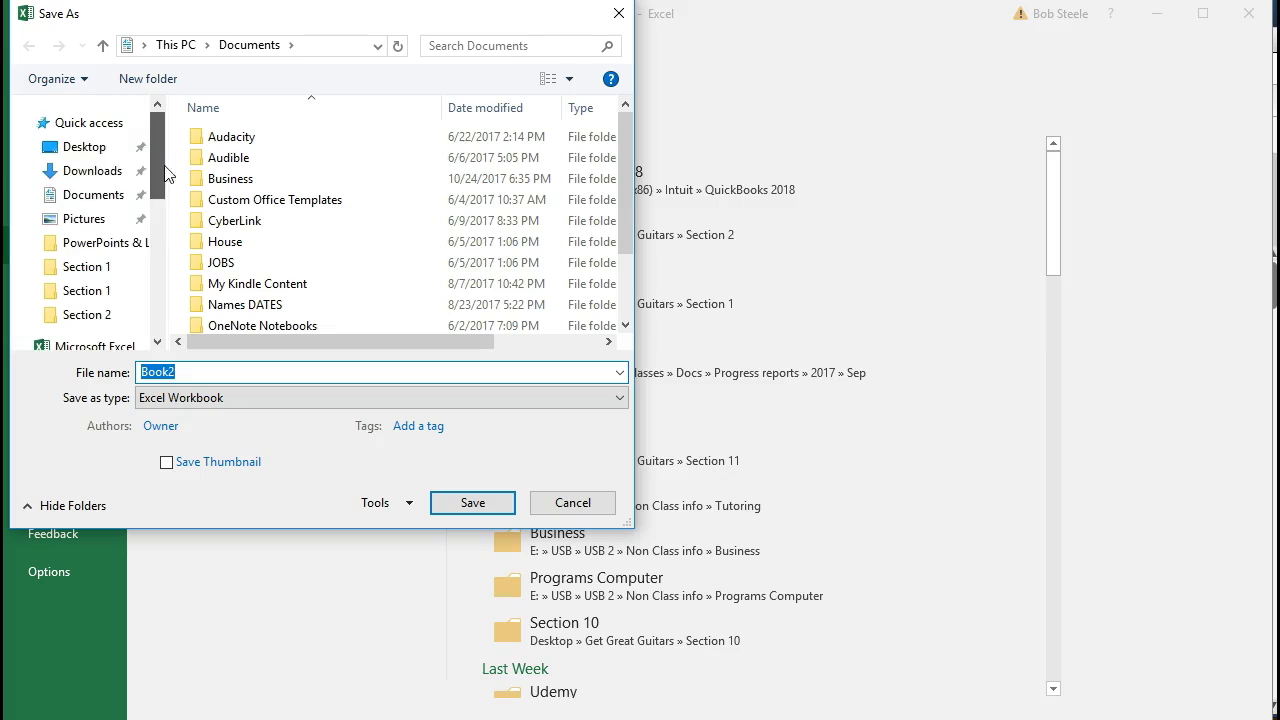
{"action": "left_click", "coordinate": [95, 152]}
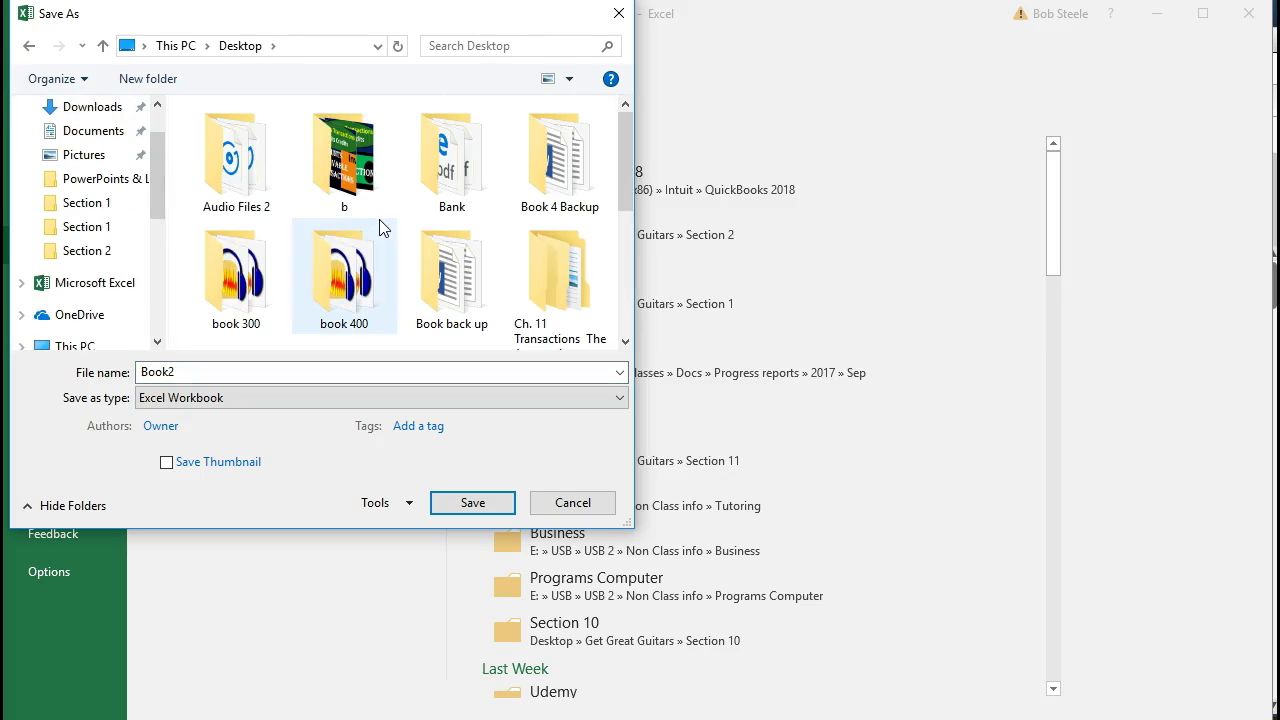
{"action": "left_click_drag", "start_coordinate": [628, 141], "coordinate": [626, 250]}
{"action": "double_click", "coordinate": [219, 164]}
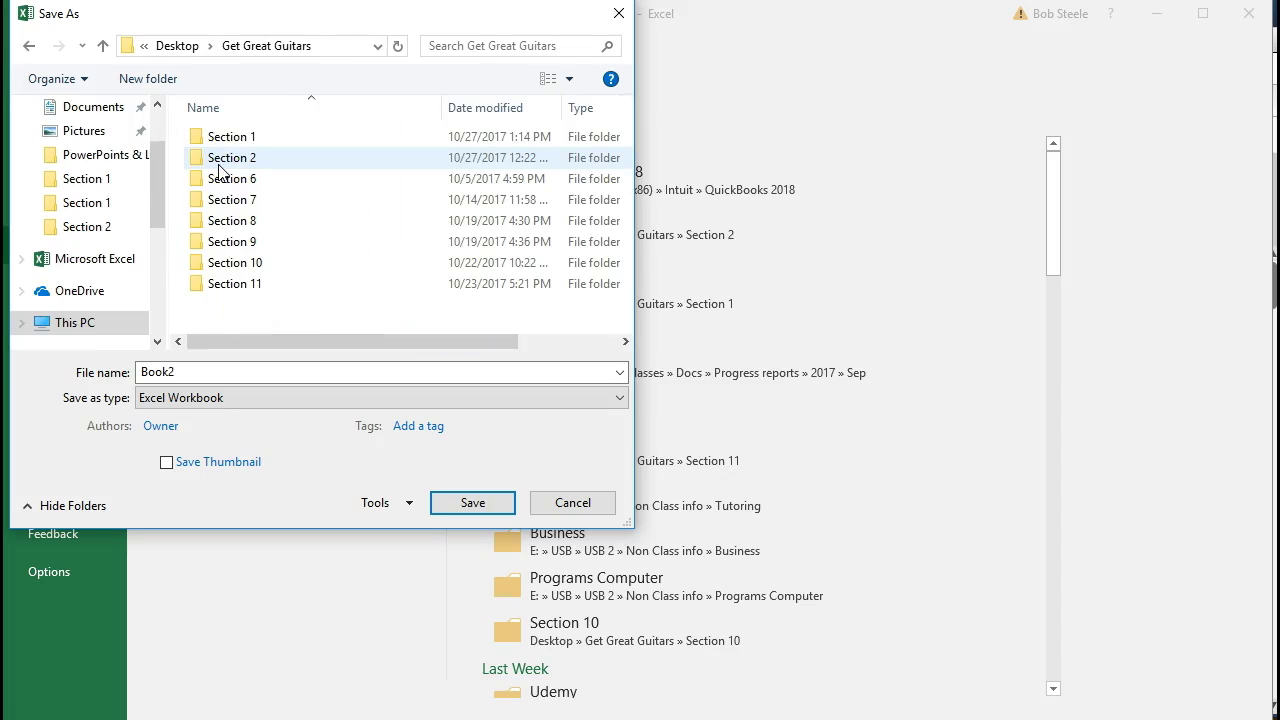
{"action": "right_click", "coordinate": [256, 318]}
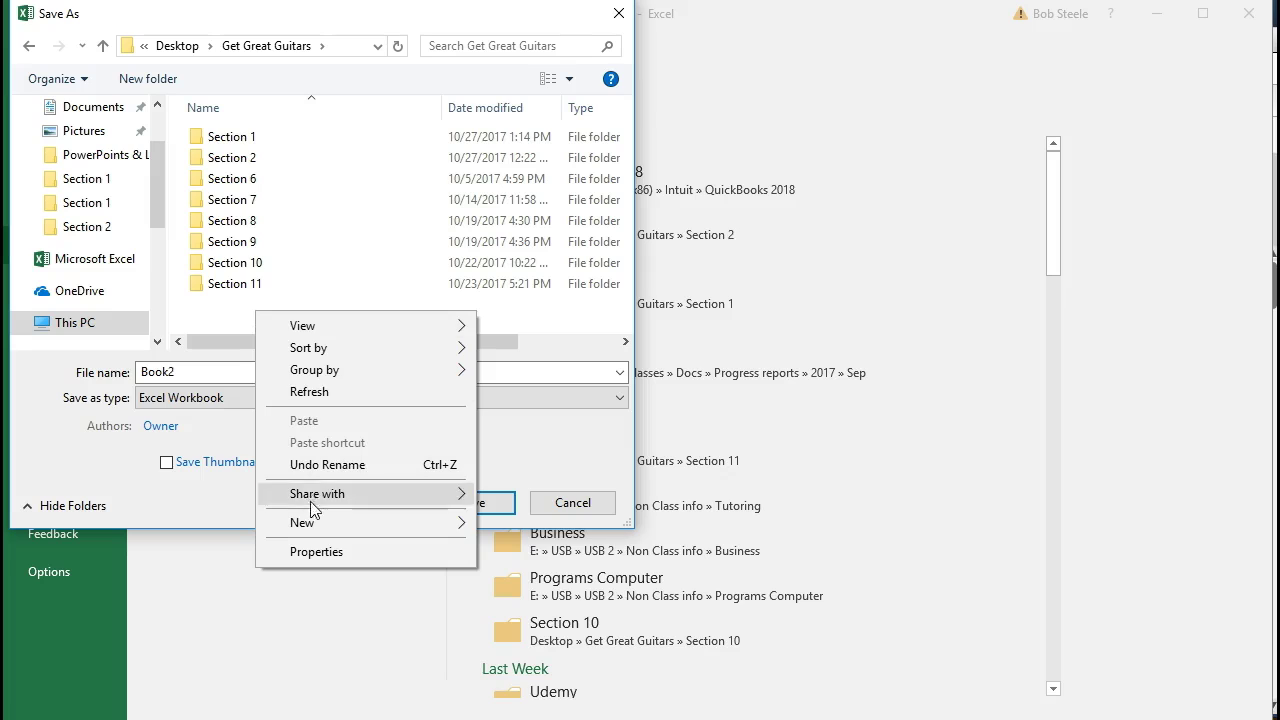
{"action": "mouse_move", "coordinate": [431, 526]}
{"action": "left_click", "coordinate": [497, 522]}
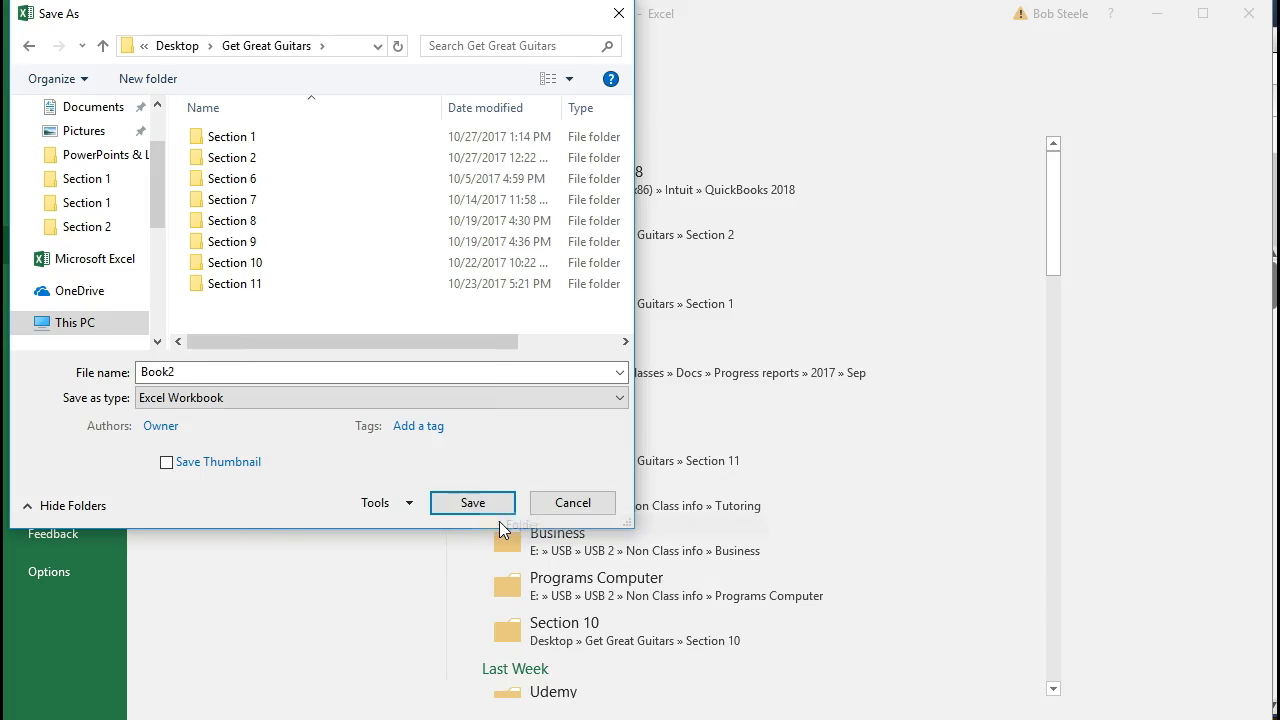
Name the new folder 'Section 3' and open it.
{"action": "type", "text": "Sec"}
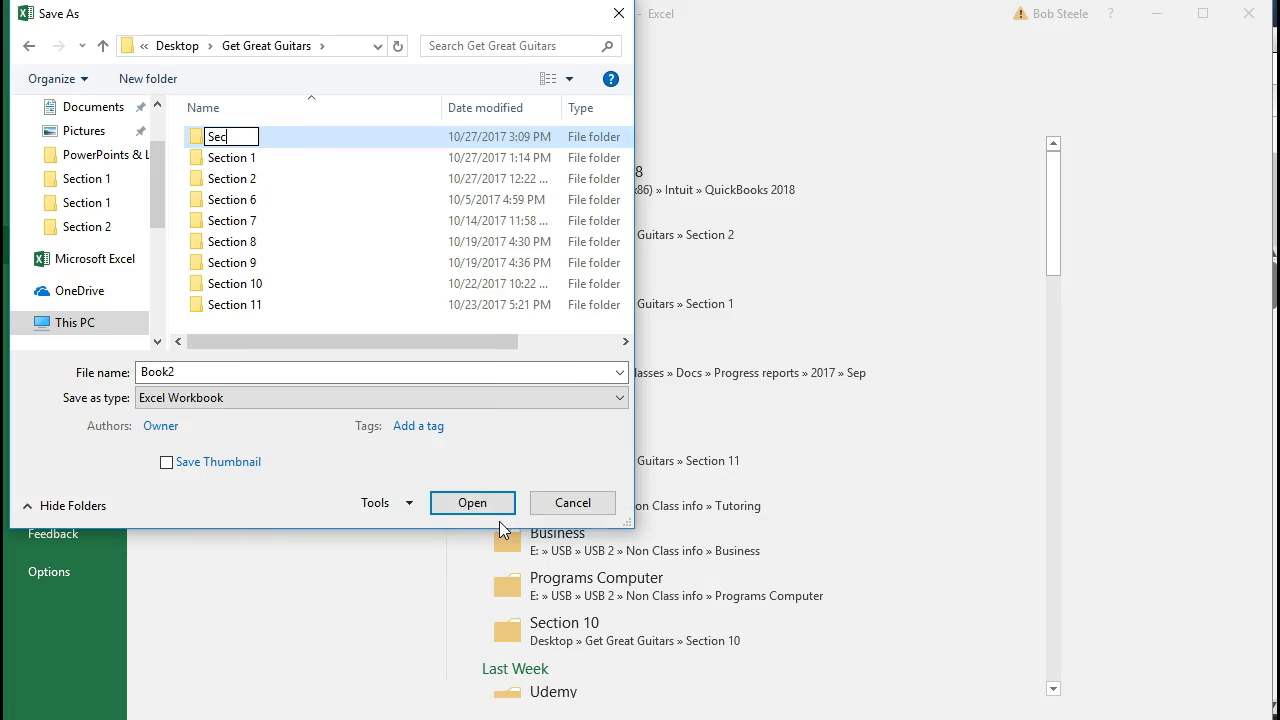
{"action": "type", "text": "tion 3"}
{"action": "left_click", "coordinate": [306, 199]}
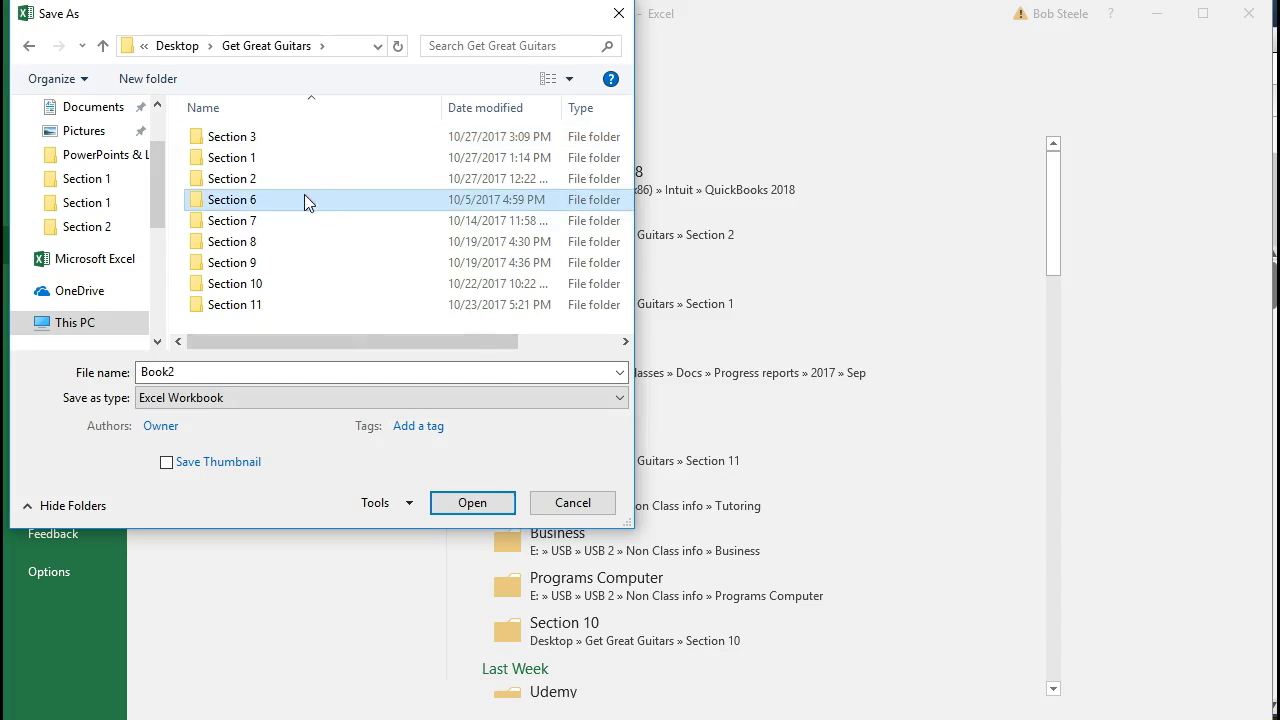
{"action": "double_click", "coordinate": [249, 142]}
Save the workbook as 'Section 3 Reports', accepting the macro-free workbook prompt.
{"action": "left_click", "coordinate": [227, 374]}
{"action": "type", "text": "Section "}
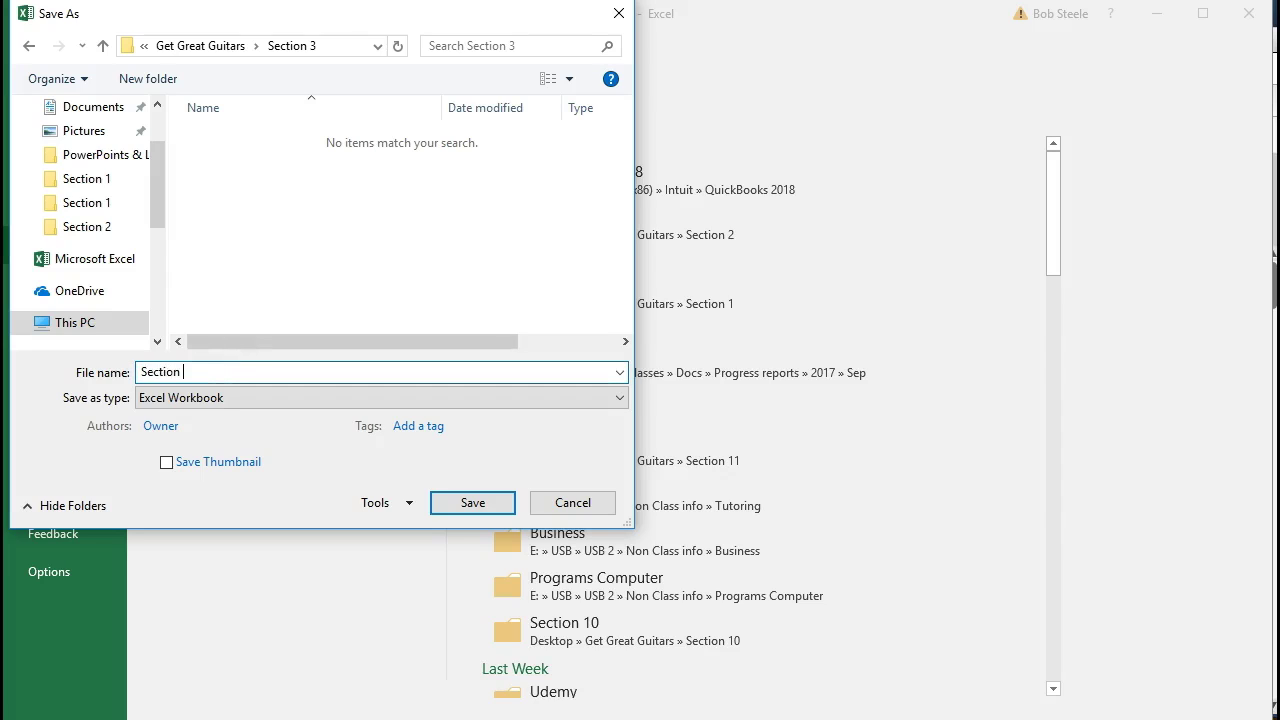
{"action": "type", "text": "3 Re"}
{"action": "type", "text": "ports"}
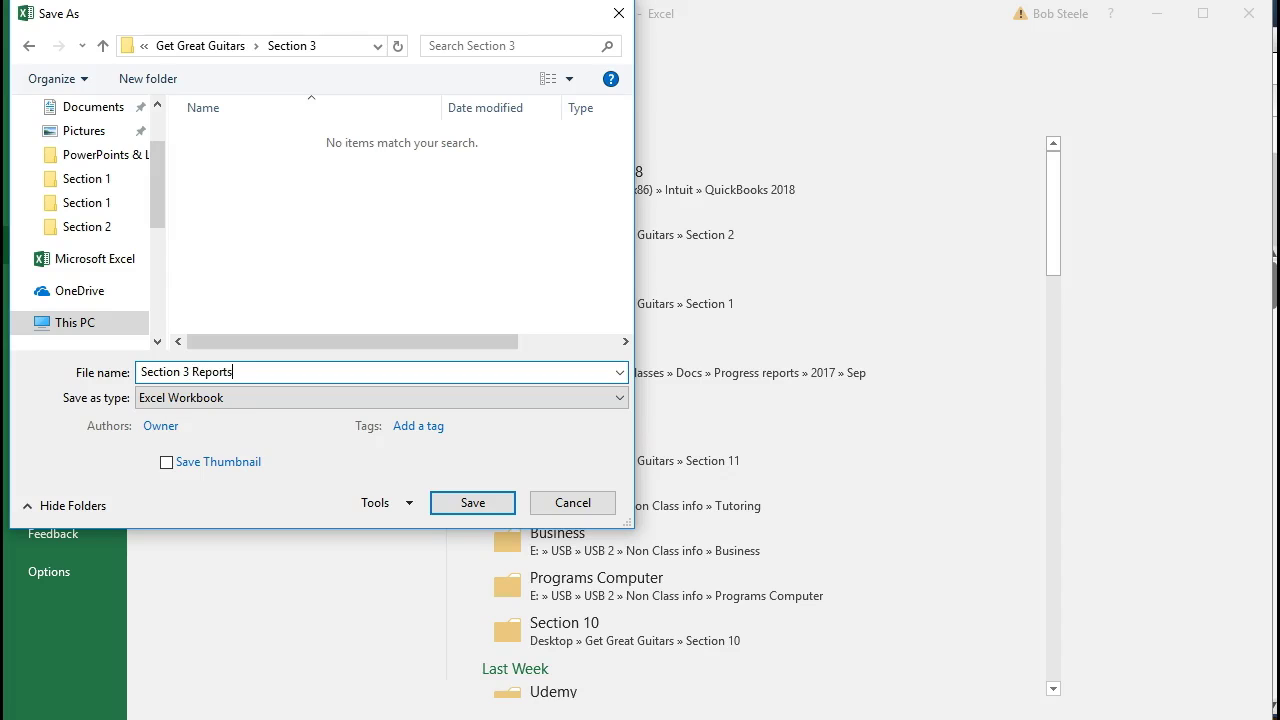
{"action": "left_click", "coordinate": [473, 503]}
{"action": "left_click", "coordinate": [560, 480]}
{"action": "left_click", "coordinate": [492, 351]}
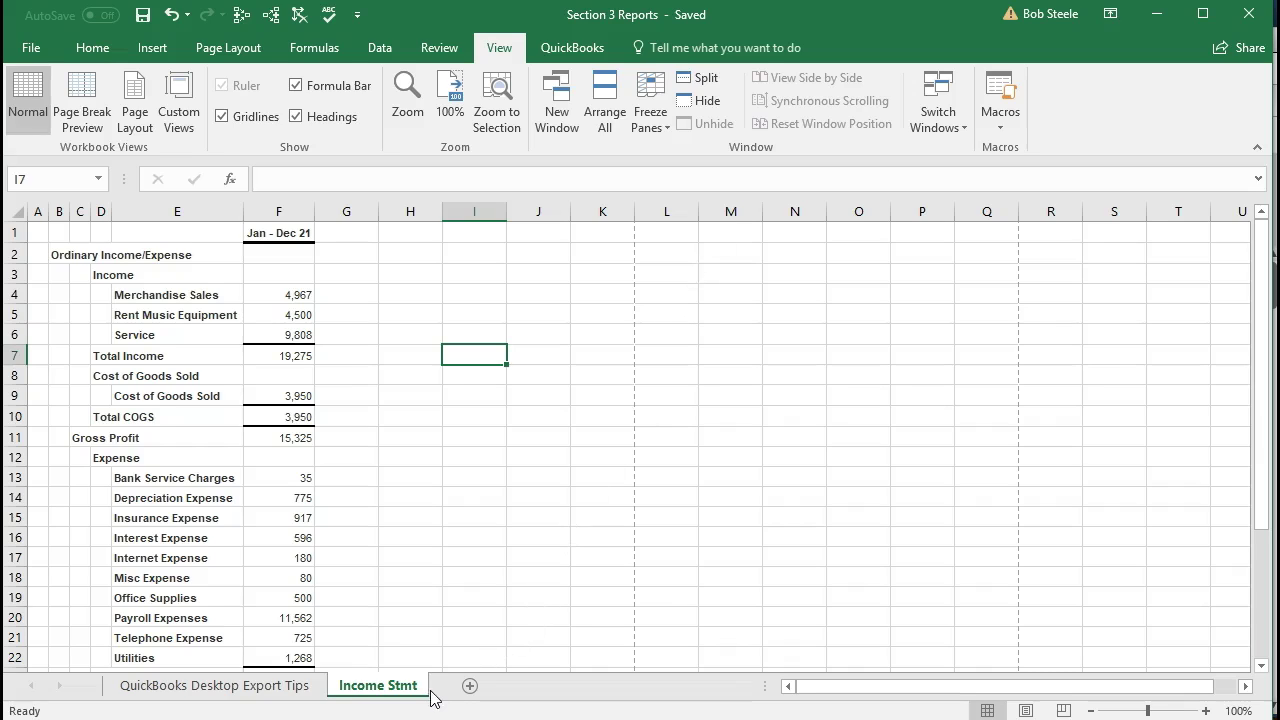
Close the Section 3 Reports workbook in Excel to return to the QuickBooks Income Statement report.
{"action": "left_click", "coordinate": [563, 589]}
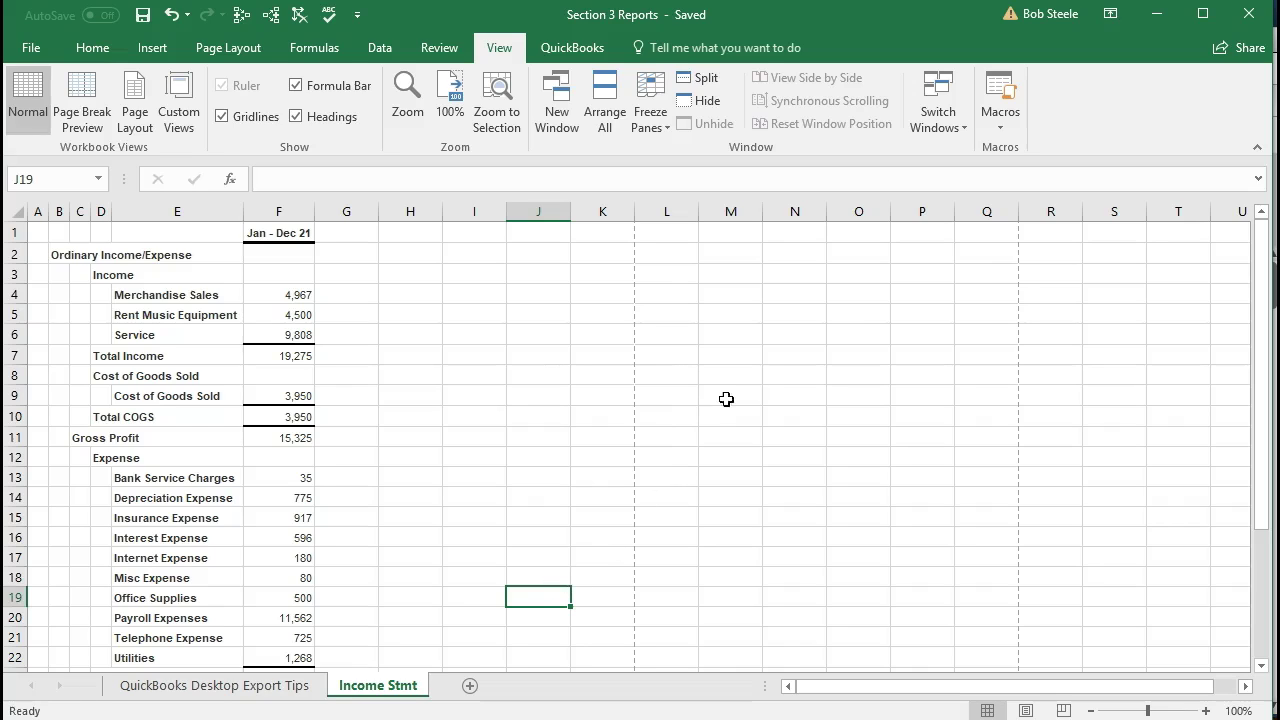
{"action": "left_click", "coordinate": [1248, 14]}
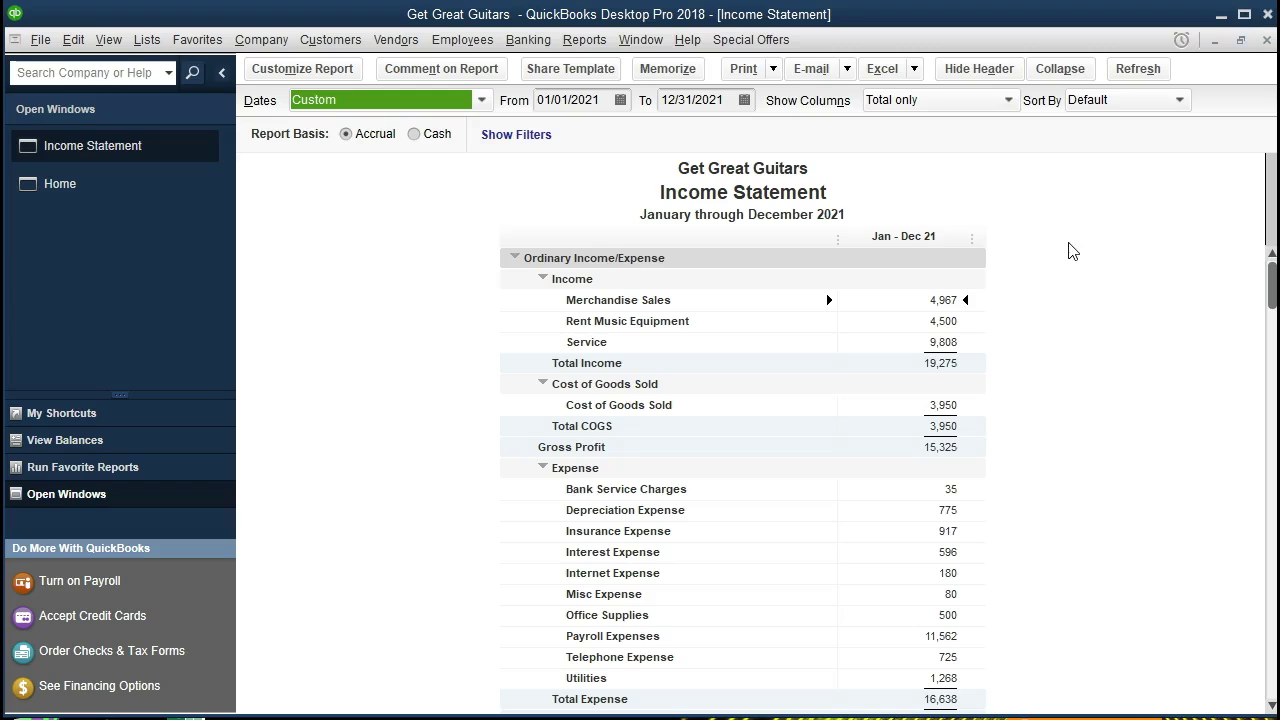